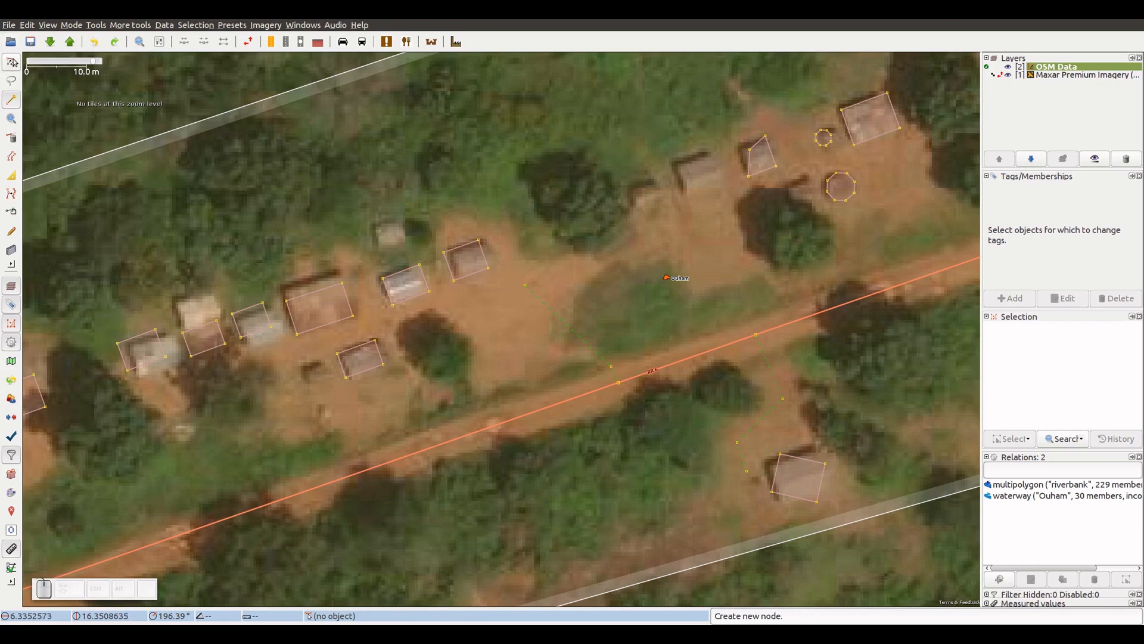
- Activate Select mode for picking and moving map objects
{"action": "left_click", "coordinate": [12, 63]}
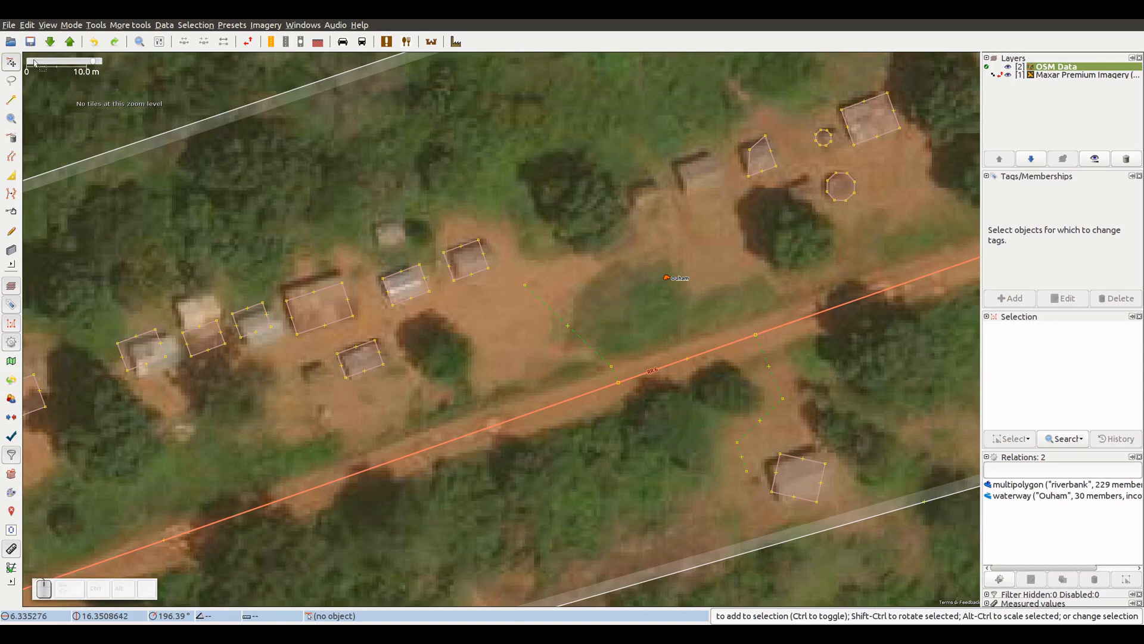
{"action": "left_click", "coordinate": [71, 26]}
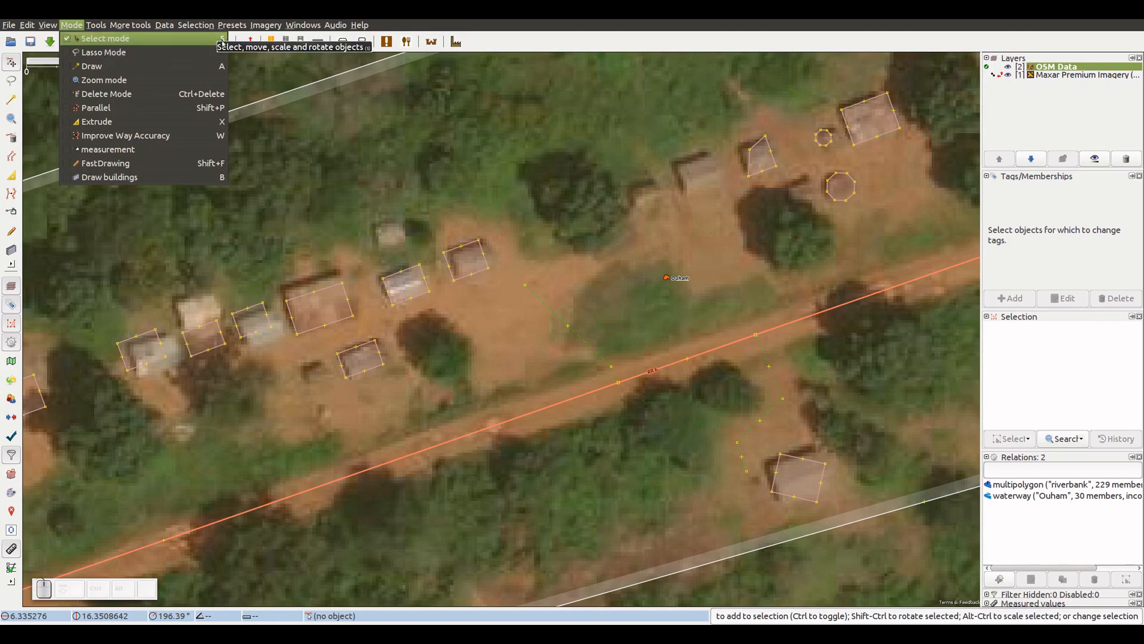
{"action": "left_click", "coordinate": [151, 40]}
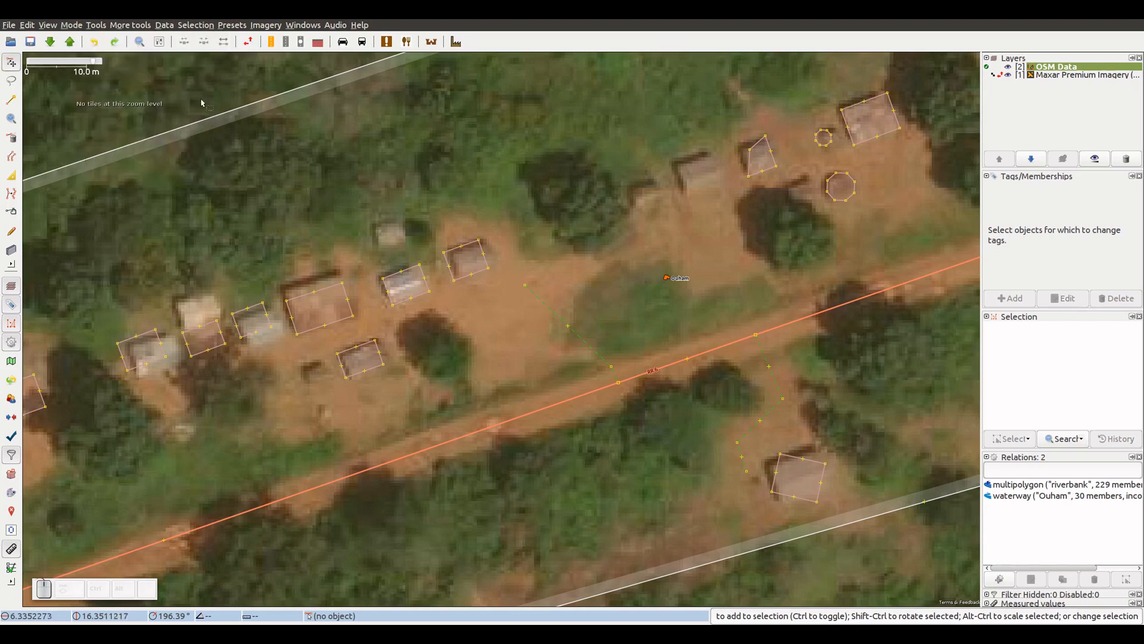
- Select the Ouham village node and the southeast corner node of the nearest building to its west in turn, clearing the selection after each
{"action": "left_click", "coordinate": [667, 280]}
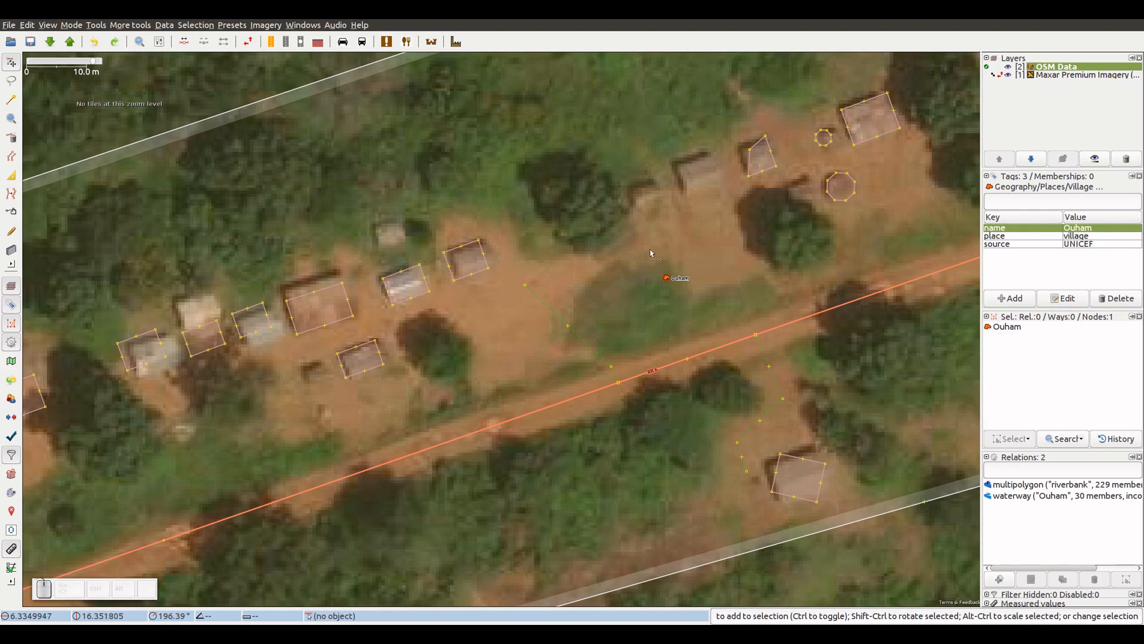
{"action": "left_click", "coordinate": [606, 255]}
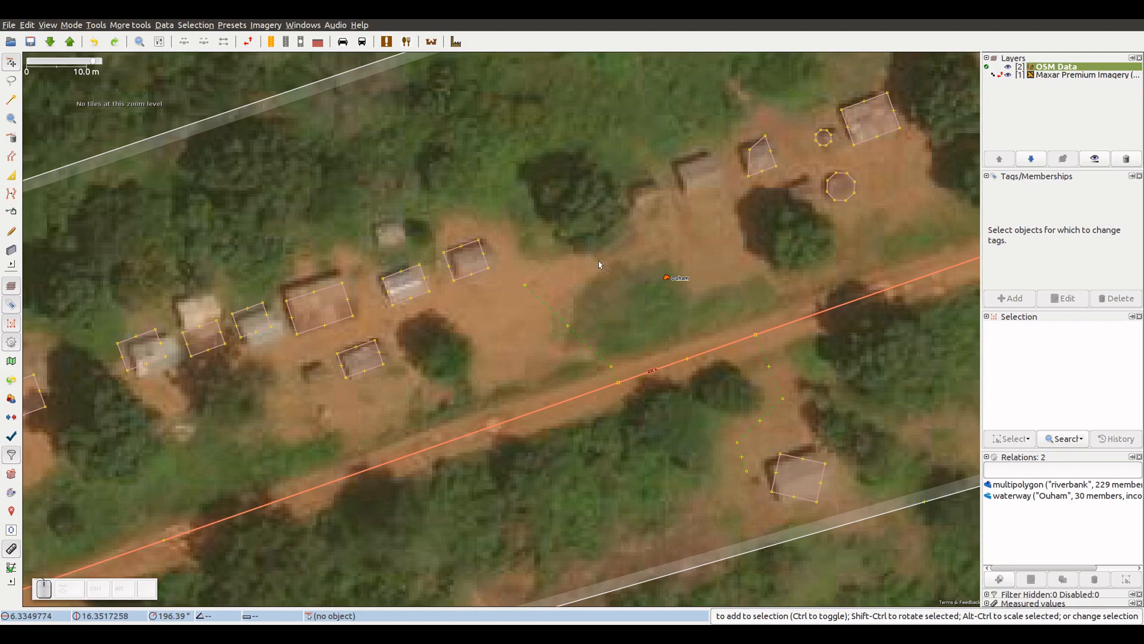
{"action": "left_click", "coordinate": [668, 278]}
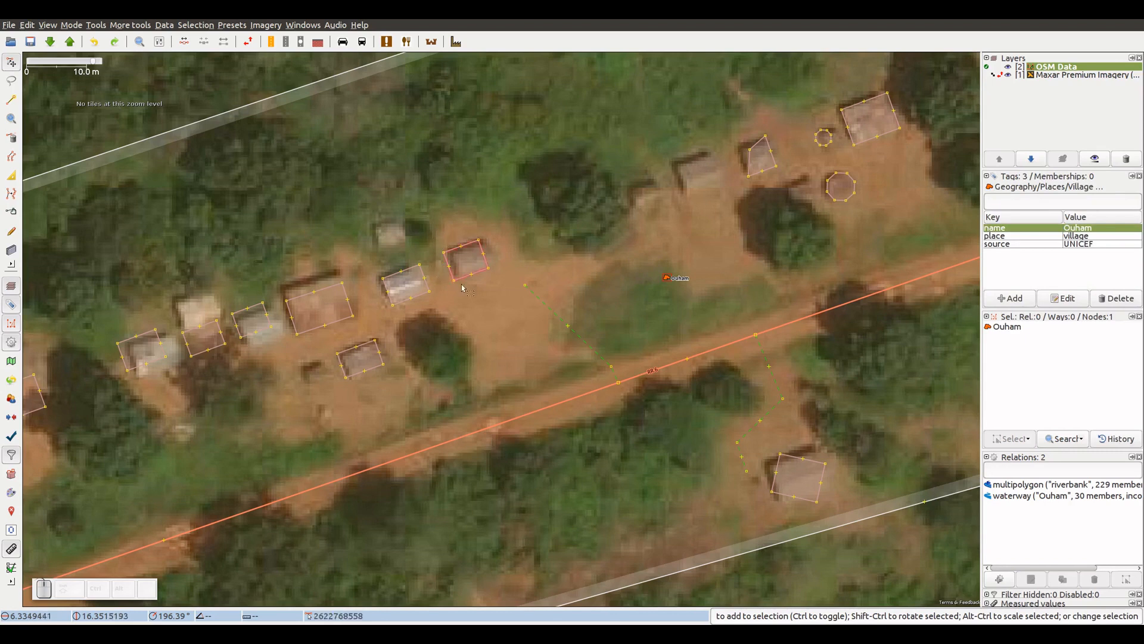
{"action": "left_click", "coordinate": [490, 270]}
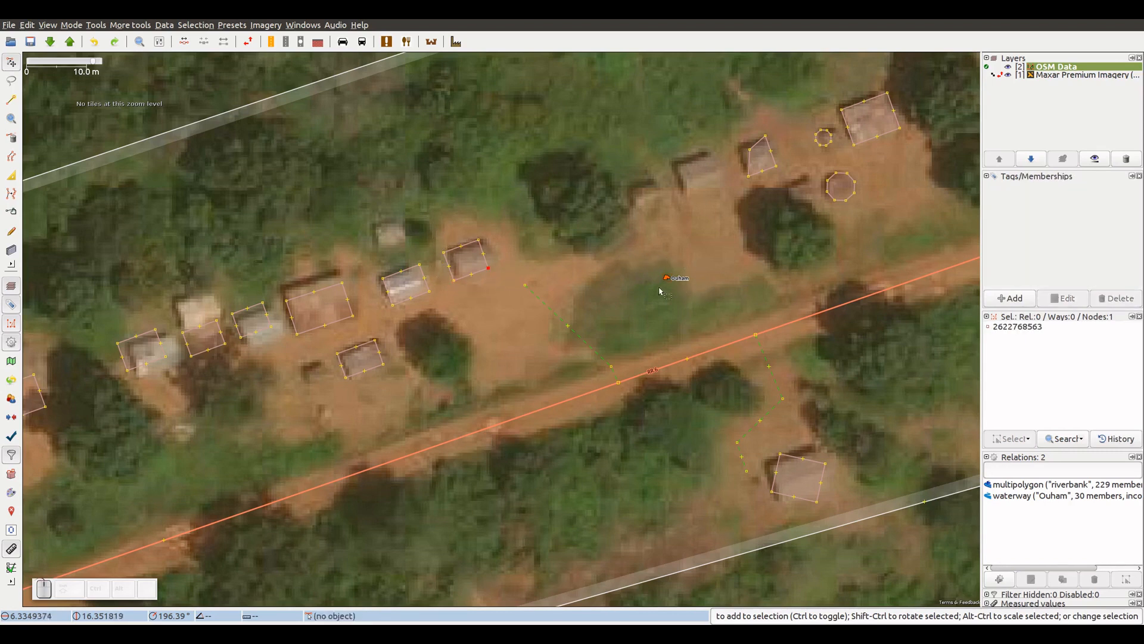
{"action": "left_click", "coordinate": [594, 284]}
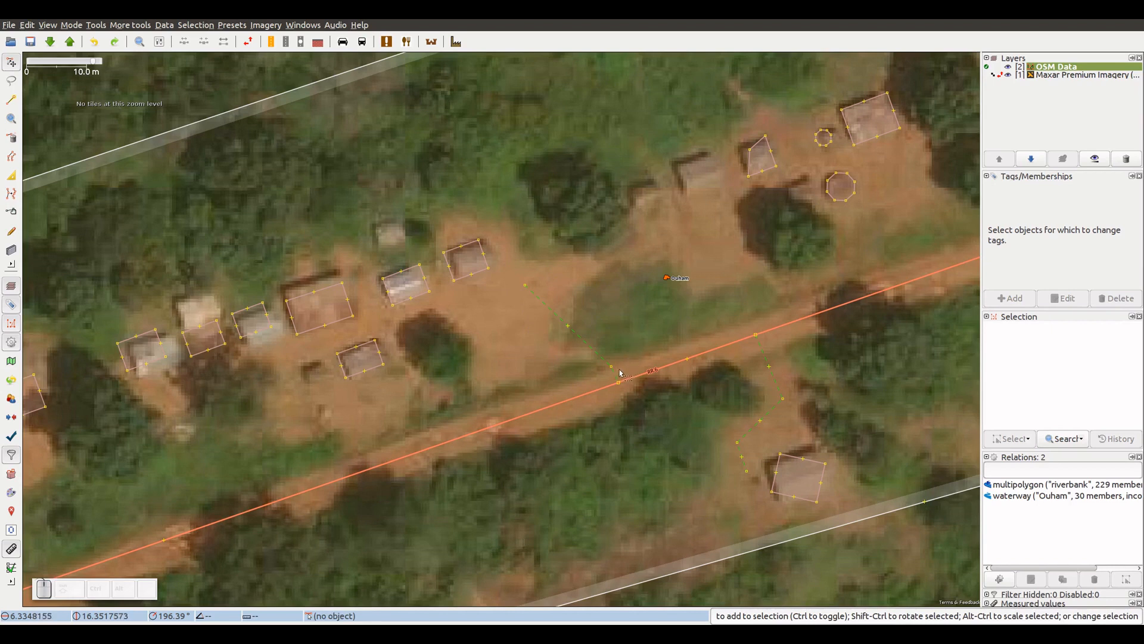
- Select in turn the short path north of the road, the building northwest of it, and that building's southeast corner node, ending with nothing selected
{"action": "left_click", "coordinate": [558, 317]}
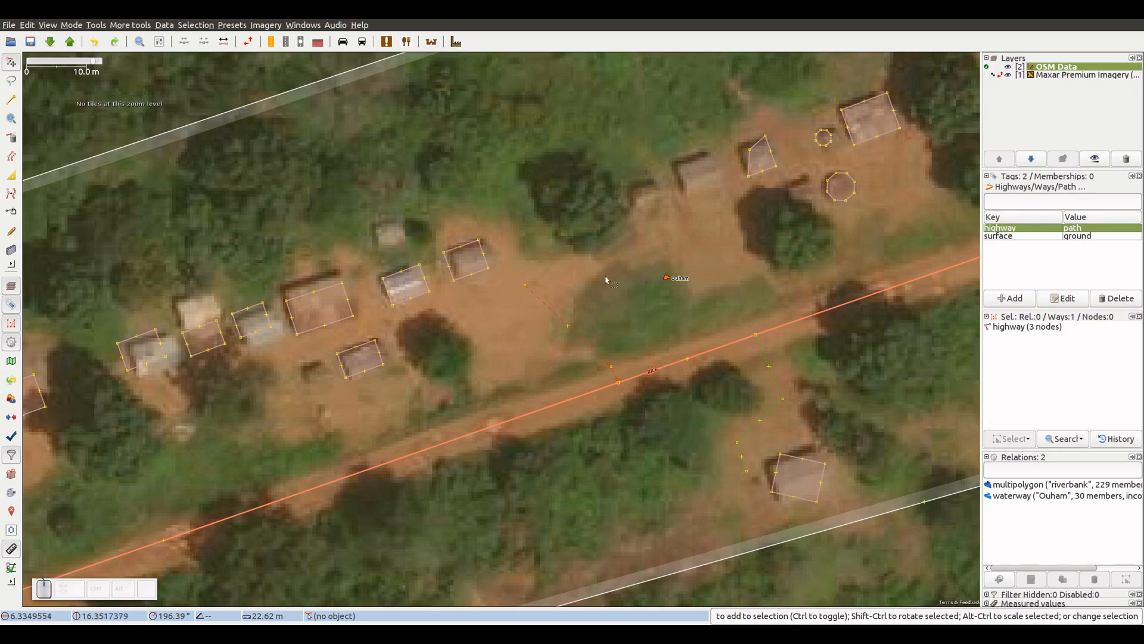
{"action": "left_click", "coordinate": [598, 292]}
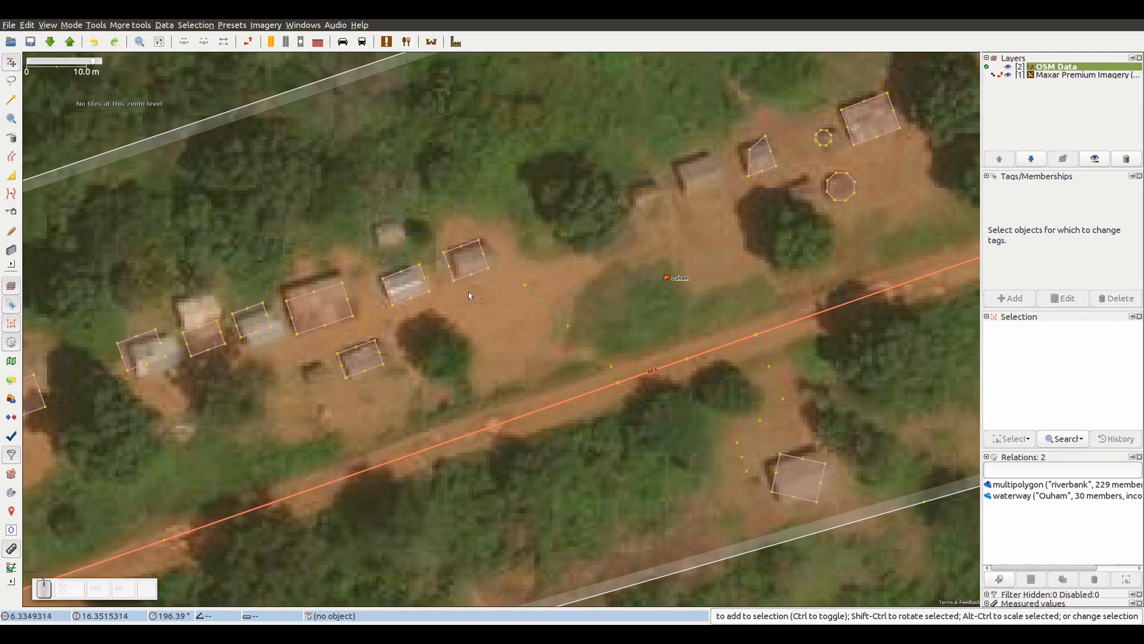
{"action": "left_click", "coordinate": [483, 276]}
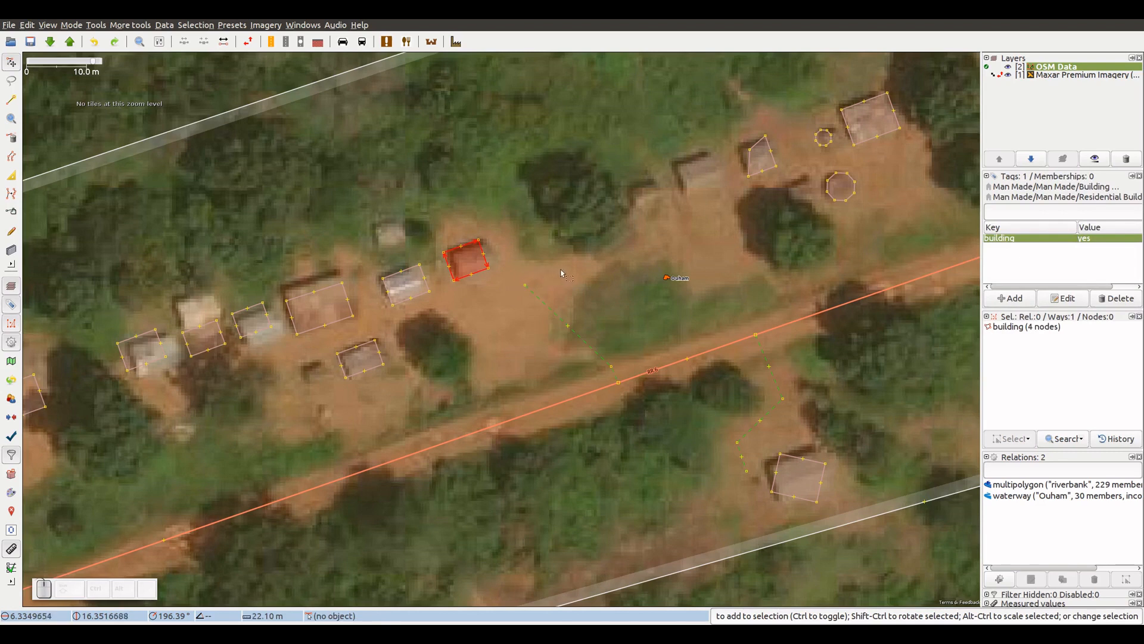
{"action": "left_click", "coordinate": [523, 269]}
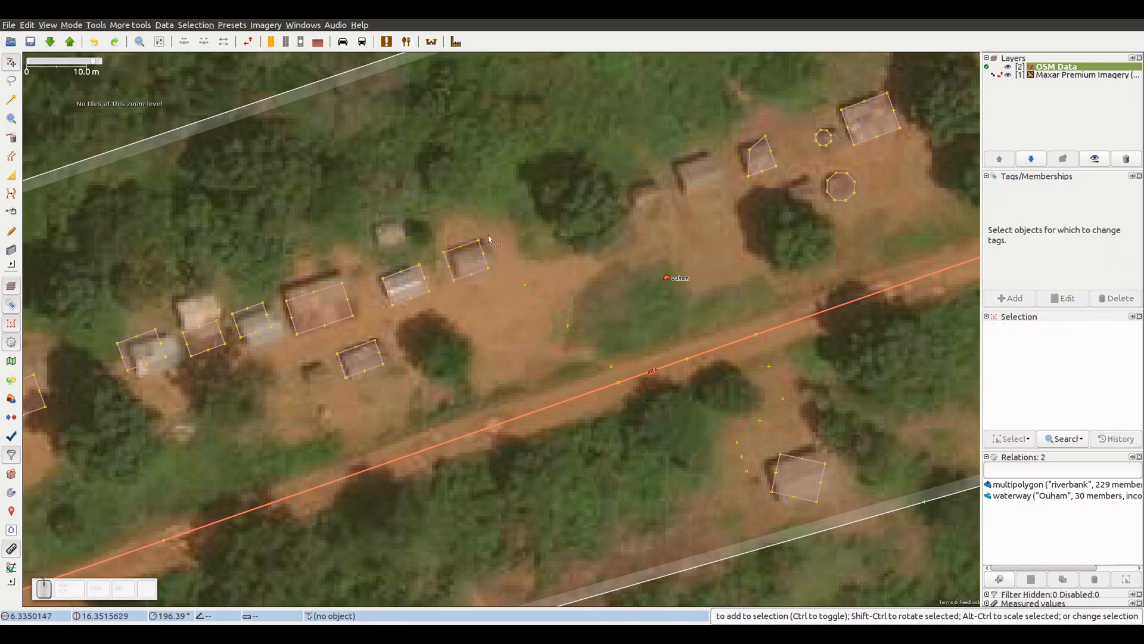
{"action": "left_click", "coordinate": [488, 269]}
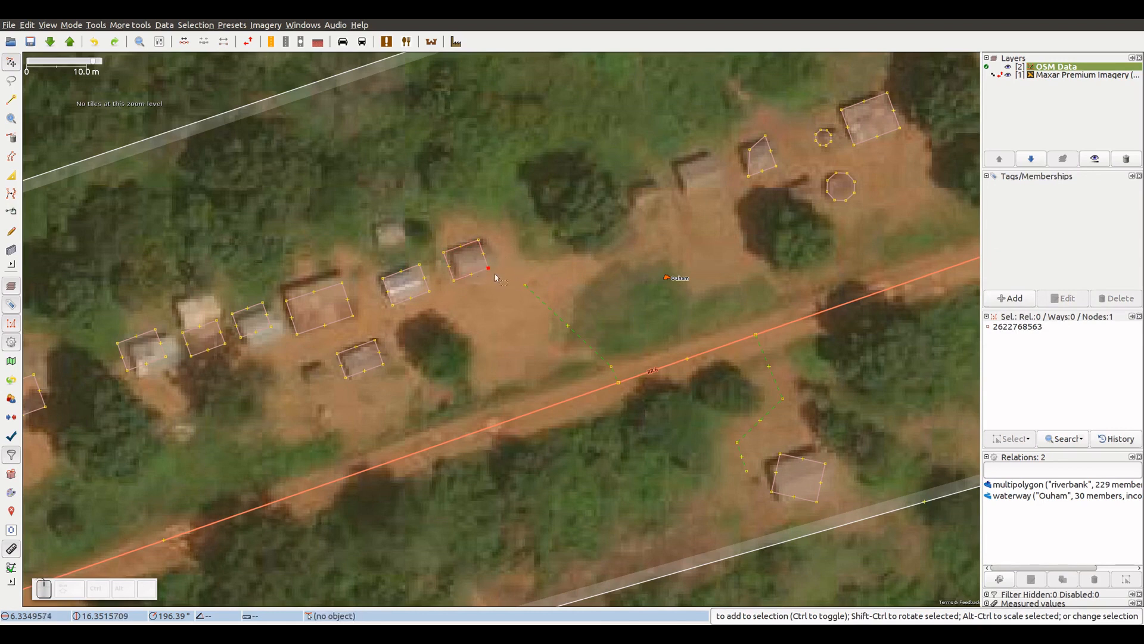
{"action": "left_click", "coordinate": [569, 286]}
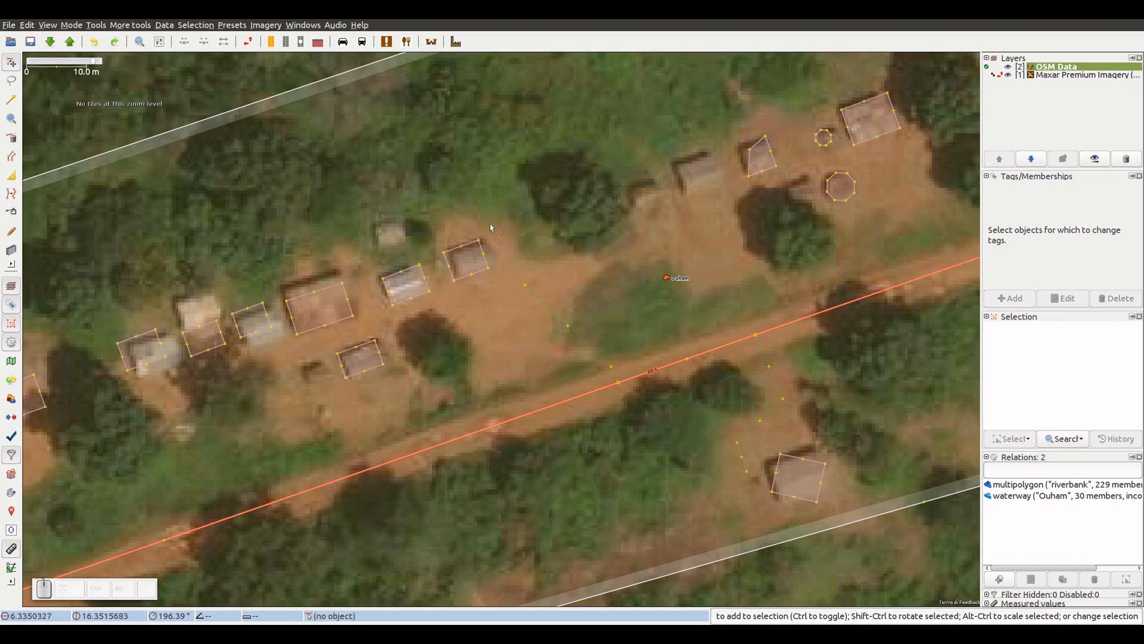
- Select the Ouham village node, the short path and the building northwest of it together, ending with nothing selected
{"action": "key", "text": "ctrl"}
{"action": "left_click", "coordinate": [666, 279], "text": "ctrl"}
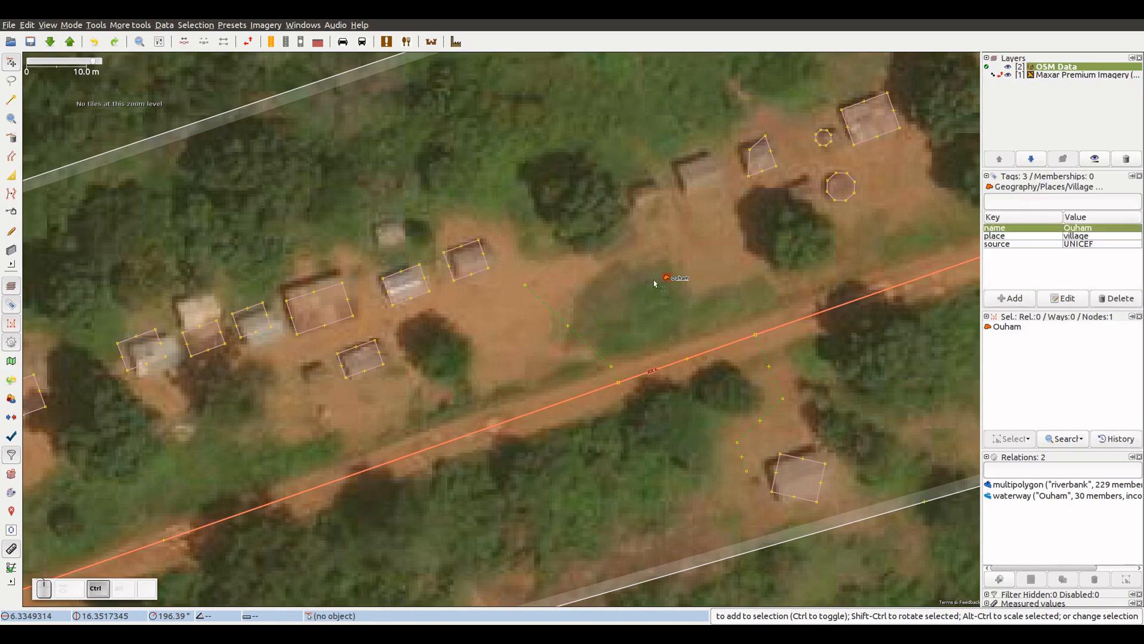
{"action": "left_click", "coordinate": [553, 309], "text": "ctrl"}
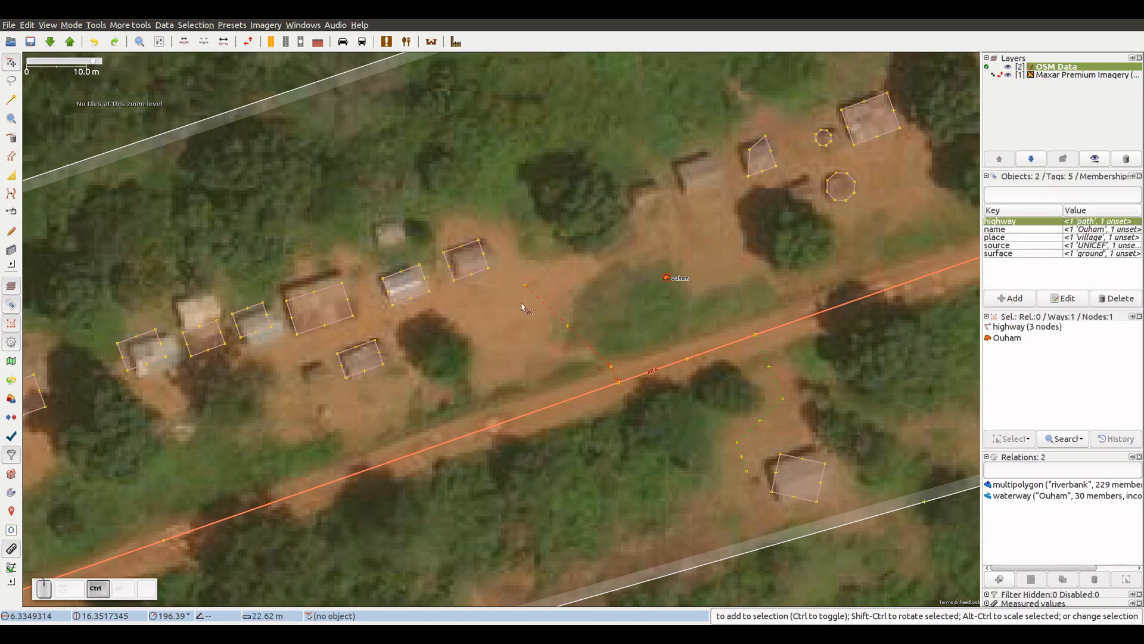
{"action": "left_click", "coordinate": [478, 273], "text": "ctrl"}
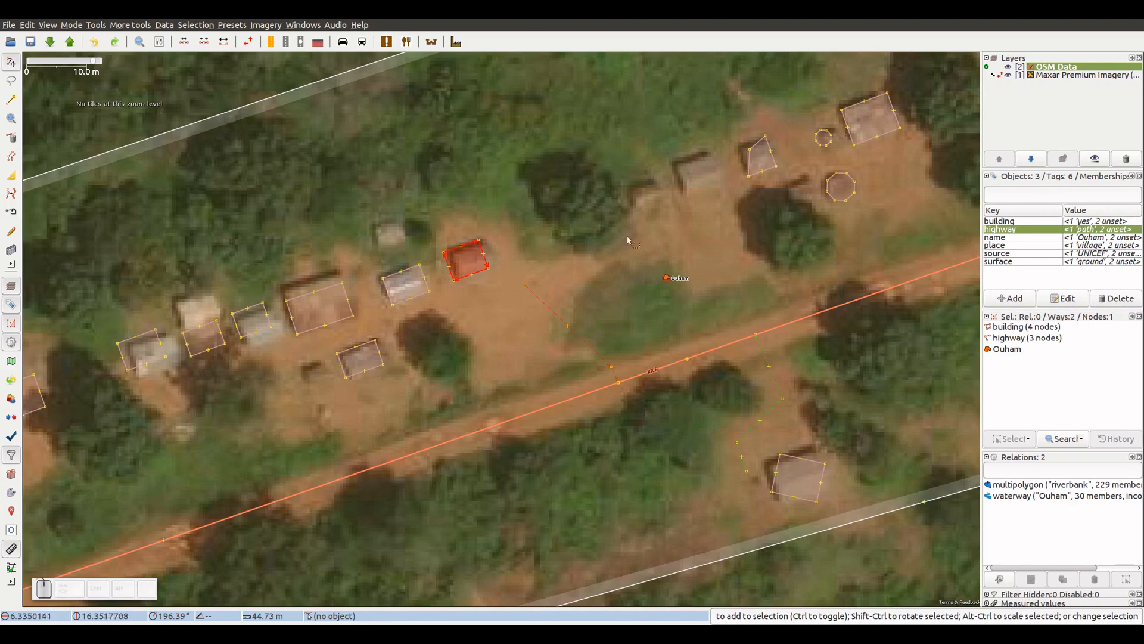
{"action": "left_click", "coordinate": [565, 270]}
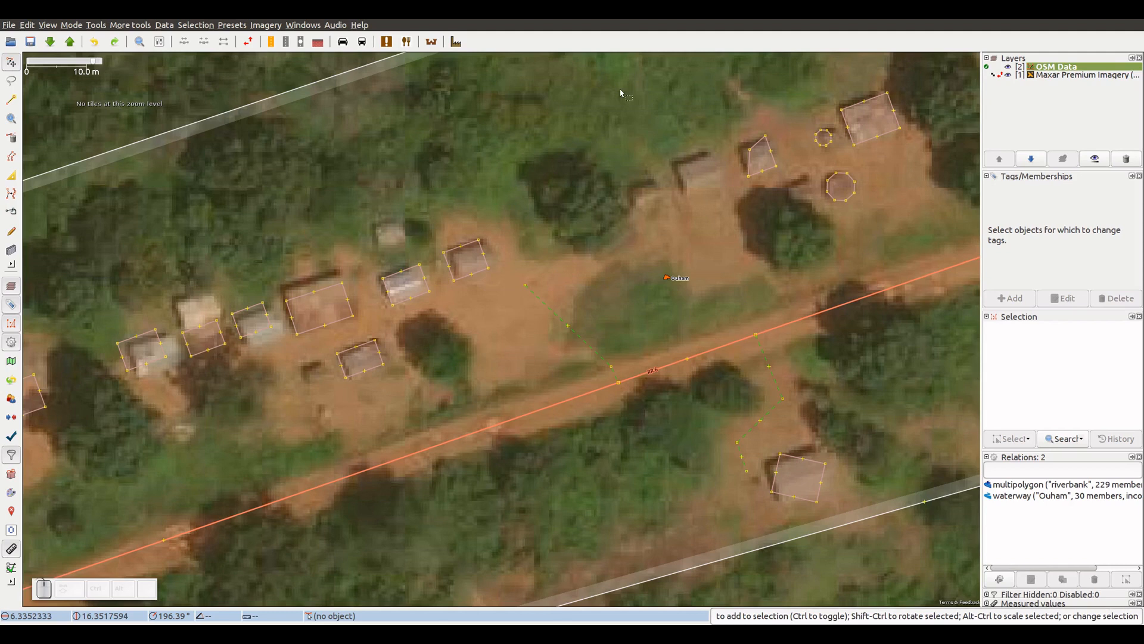
- Box-select the seven western buildings with the short path, and separately only the building nearest that path, clearing the selection after each
{"action": "left_click_drag", "start_coordinate": [621, 91], "coordinate": [110, 491]}
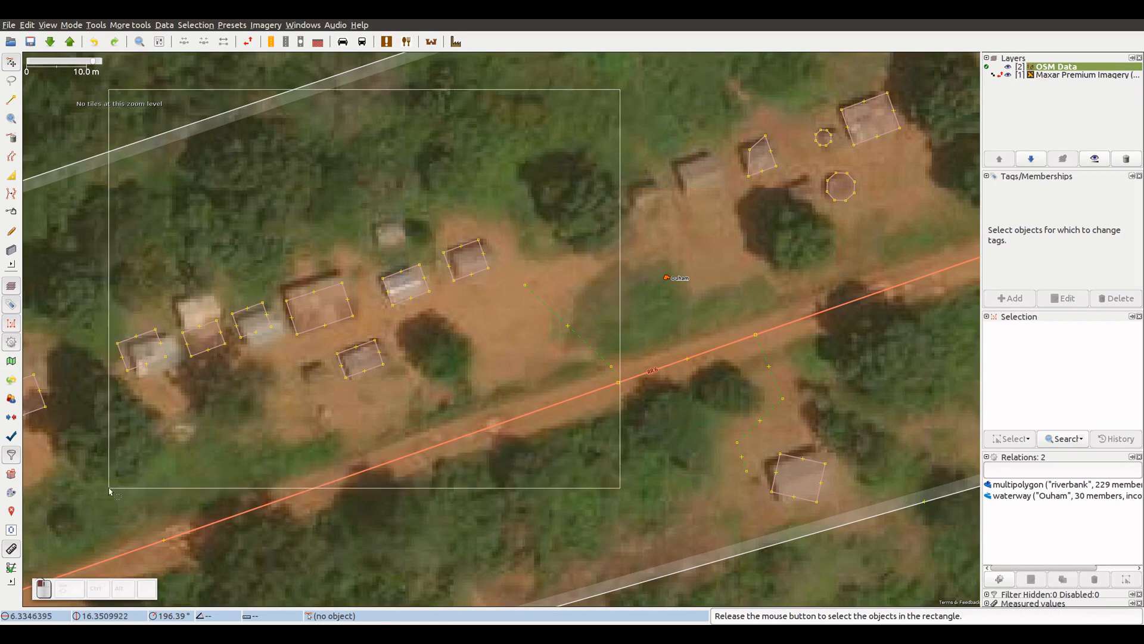
{"action": "left_click_drag", "start_coordinate": [109, 491], "coordinate": [110, 491]}
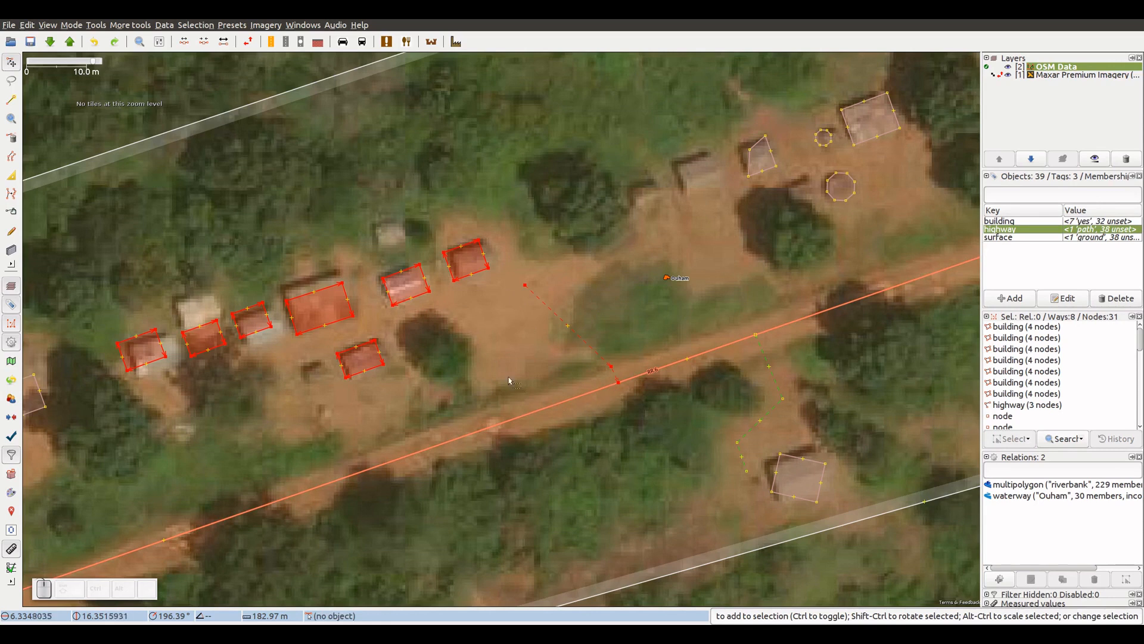
{"action": "left_click", "coordinate": [478, 341]}
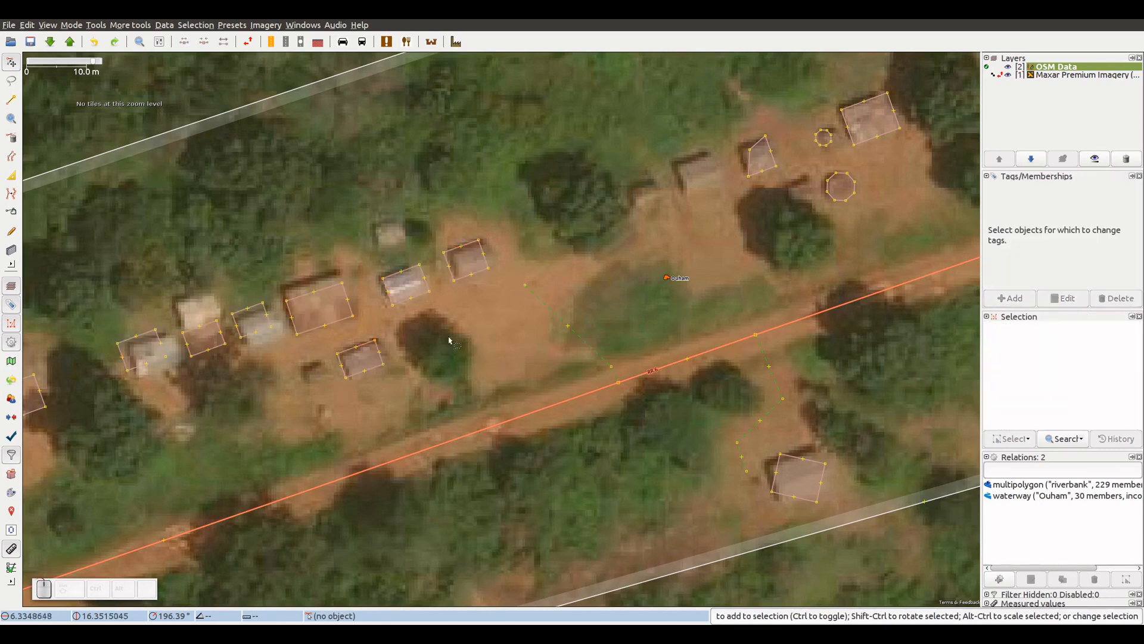
{"action": "left_click_drag", "start_coordinate": [395, 173], "coordinate": [549, 343]}
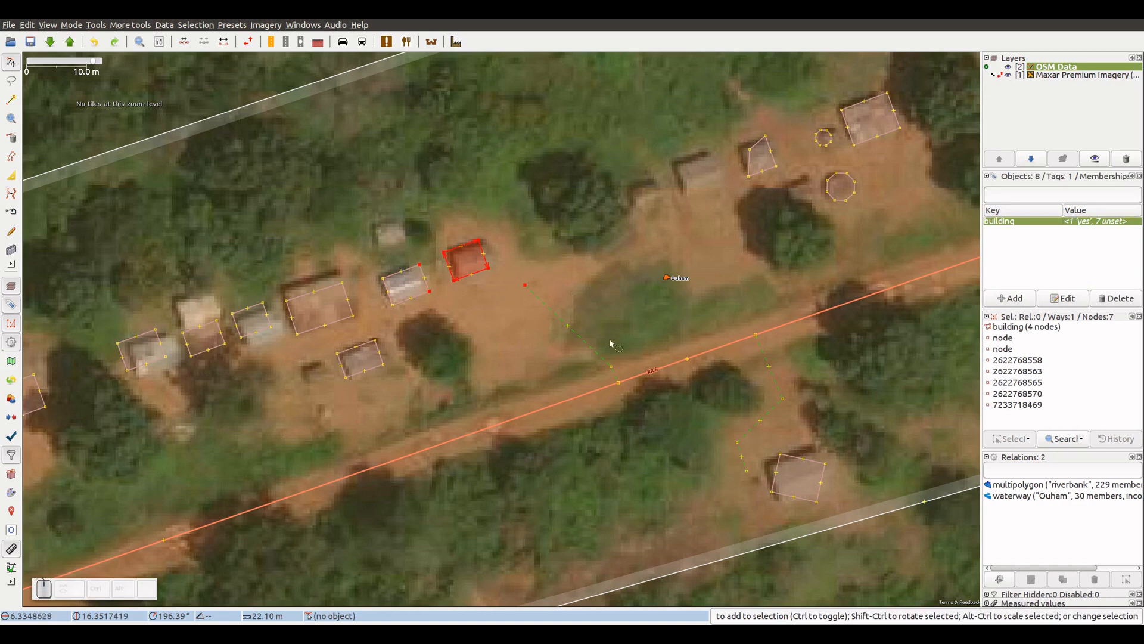
{"action": "left_click", "coordinate": [516, 313]}
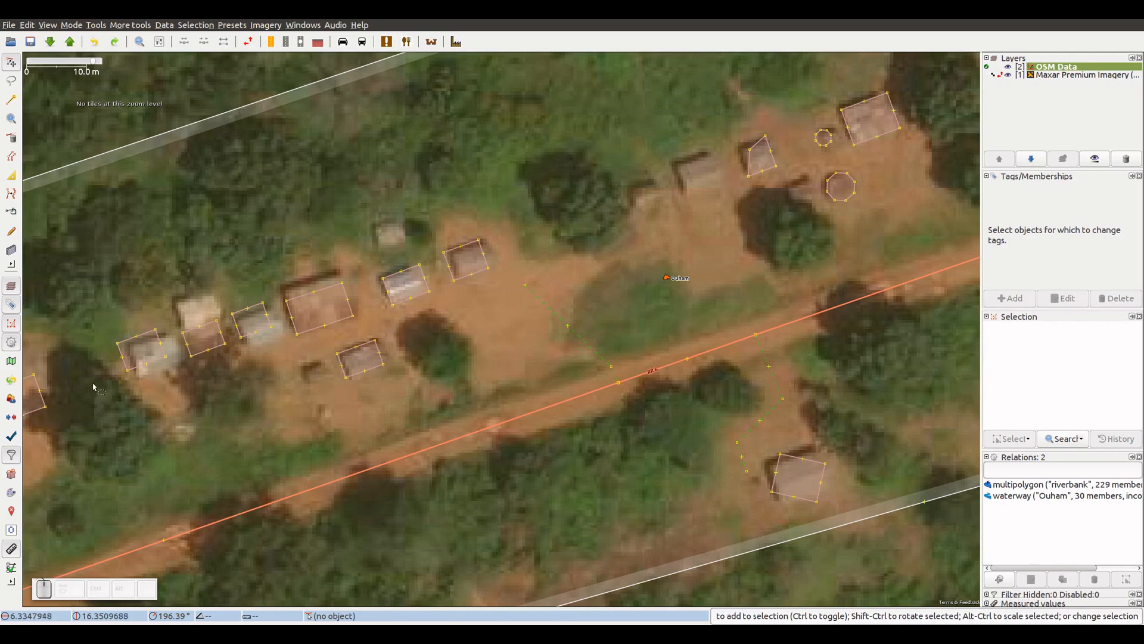
- Box-select the seven western buildings and the short path, add the four northeastern buildings to the selection, and clear it
{"action": "left_click_drag", "start_coordinate": [90, 127], "coordinate": [635, 495]}
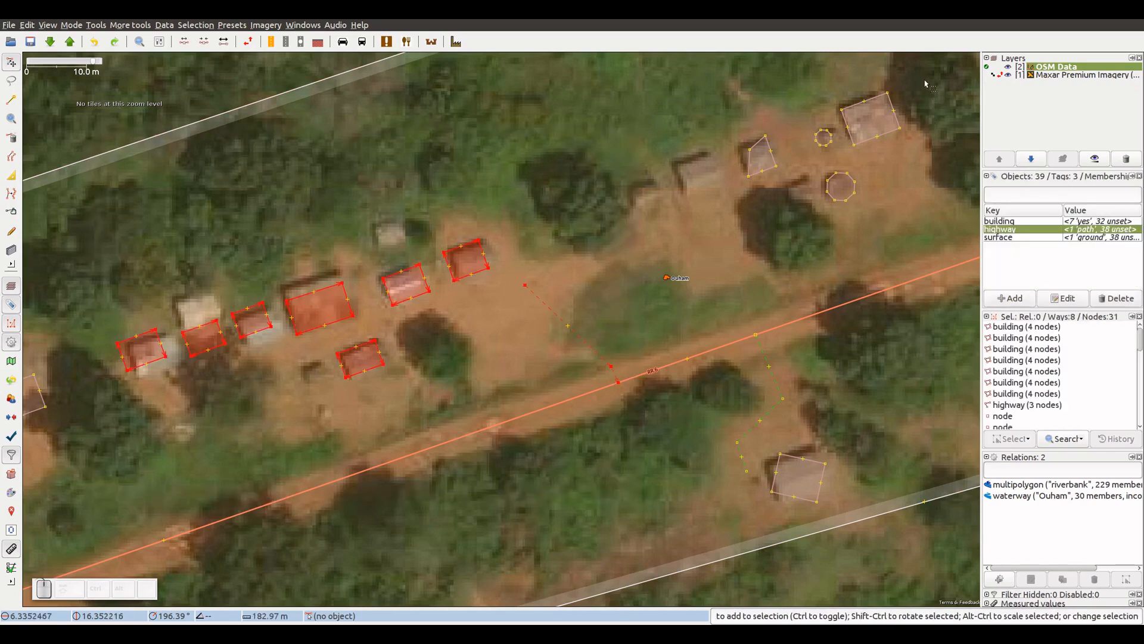
{"action": "left_click_drag", "start_coordinate": [924, 69], "coordinate": [720, 234]}
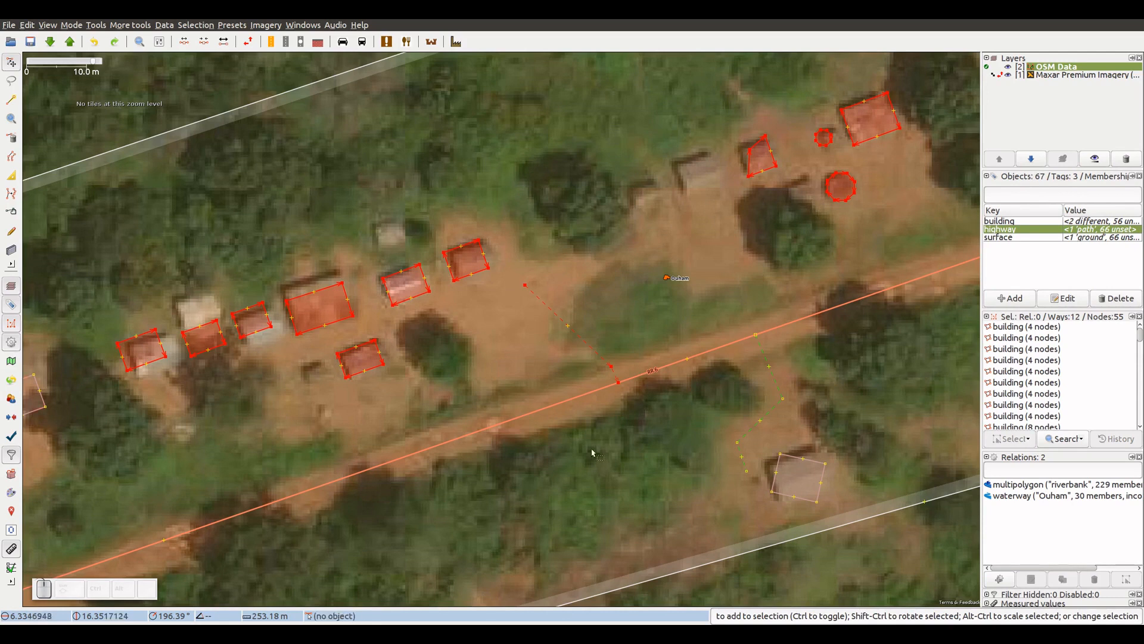
{"action": "left_click", "coordinate": [604, 244]}
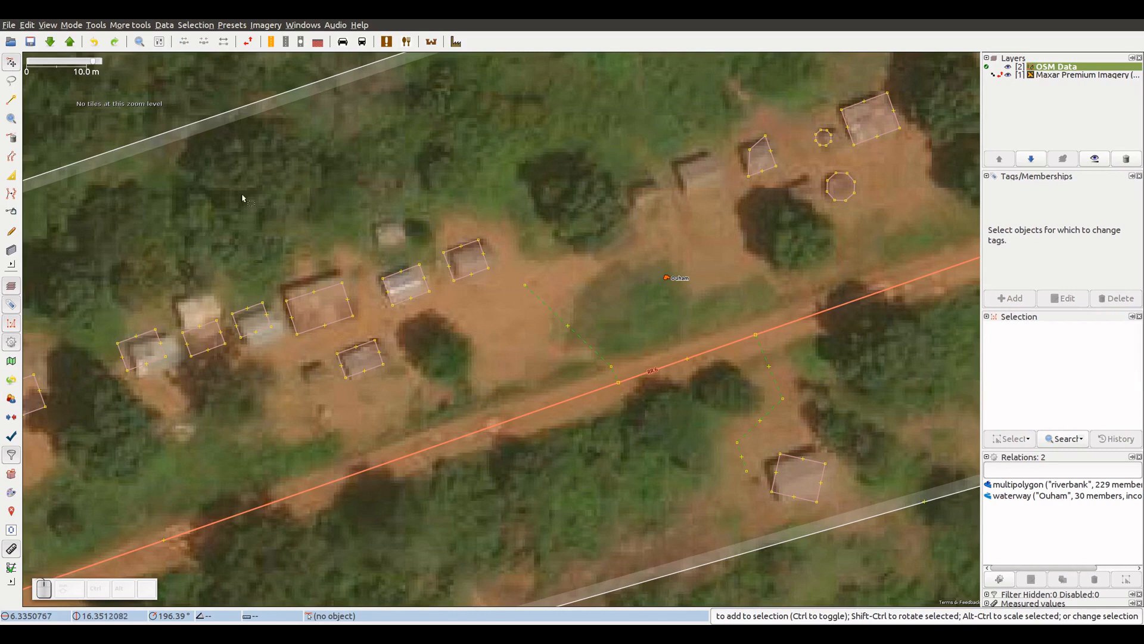
- Box-select the seven western buildings and the short path, remove the easternmost building and the path from the selection, and clear it
{"action": "left_click_drag", "start_coordinate": [96, 192], "coordinate": [636, 487]}
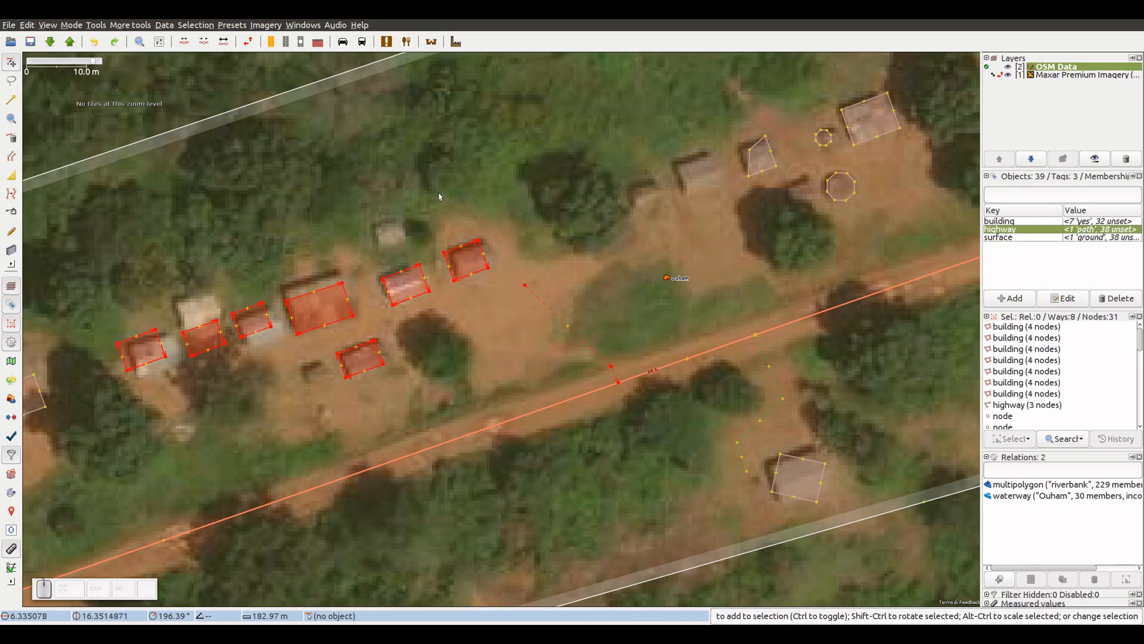
{"action": "left_click_drag", "start_coordinate": [441, 192], "coordinate": [634, 427]}
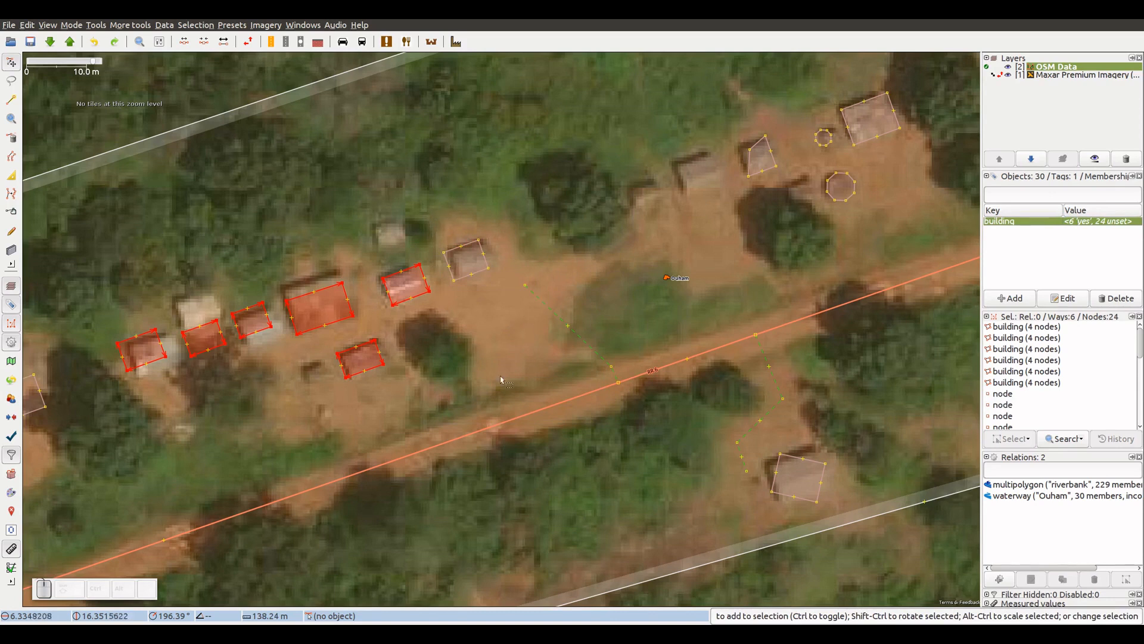
{"action": "left_click", "coordinate": [647, 426]}
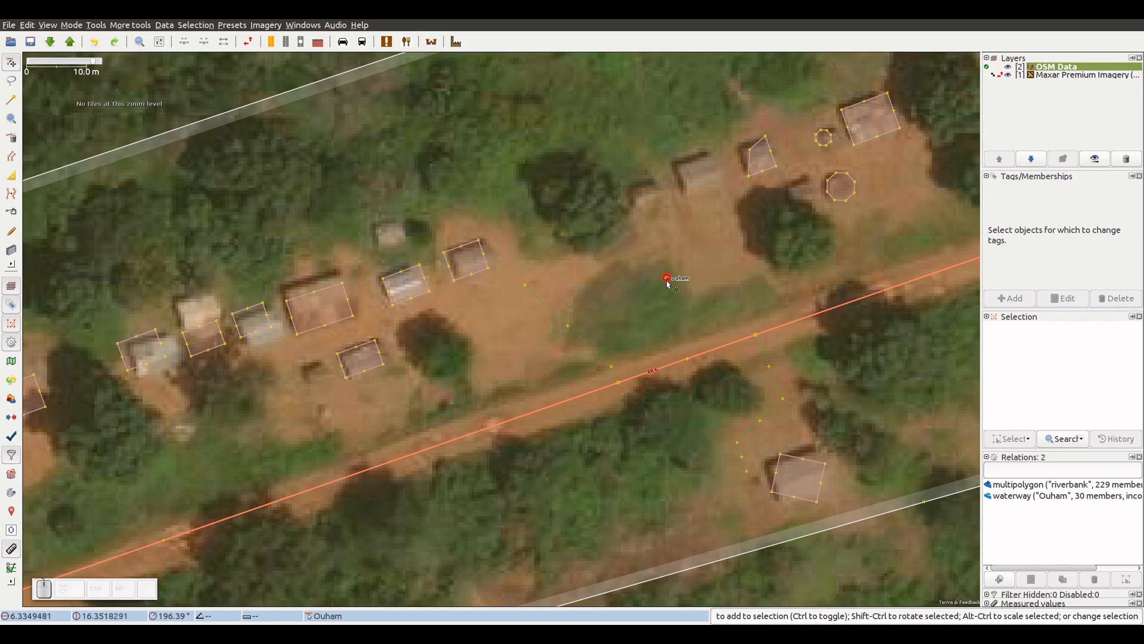
- Move the Ouham village node southwest within the grassy patch, and shift the bend node of the path south of the road southward
{"action": "left_click_drag", "start_coordinate": [668, 280], "coordinate": [605, 294]}
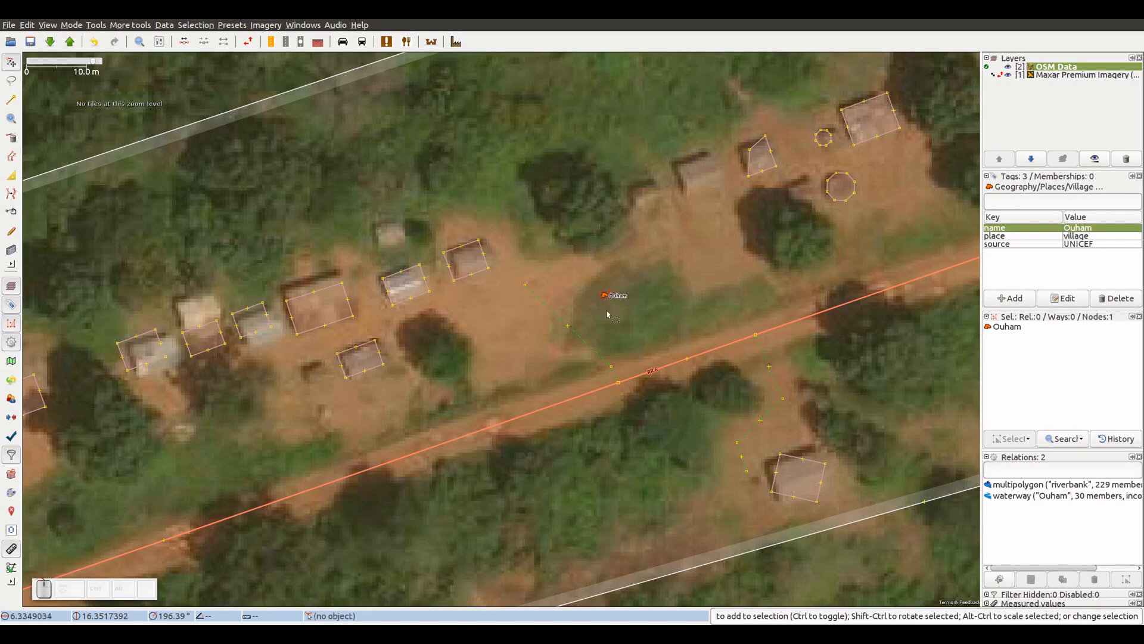
{"action": "left_click", "coordinate": [608, 314]}
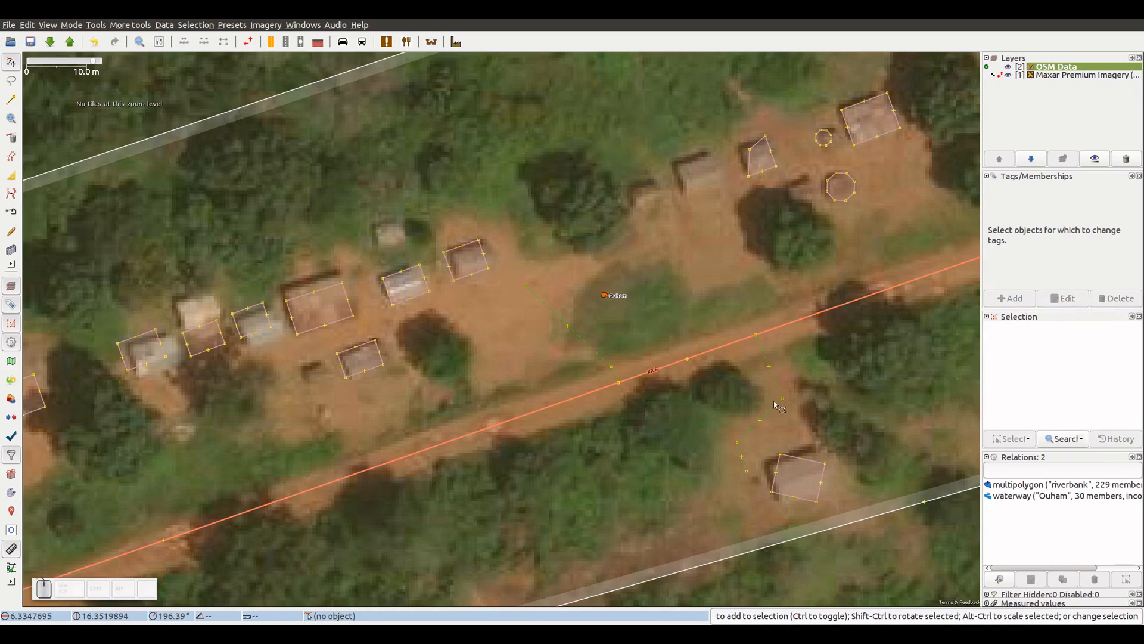
{"action": "left_click_drag", "start_coordinate": [782, 403], "coordinate": [791, 426]}
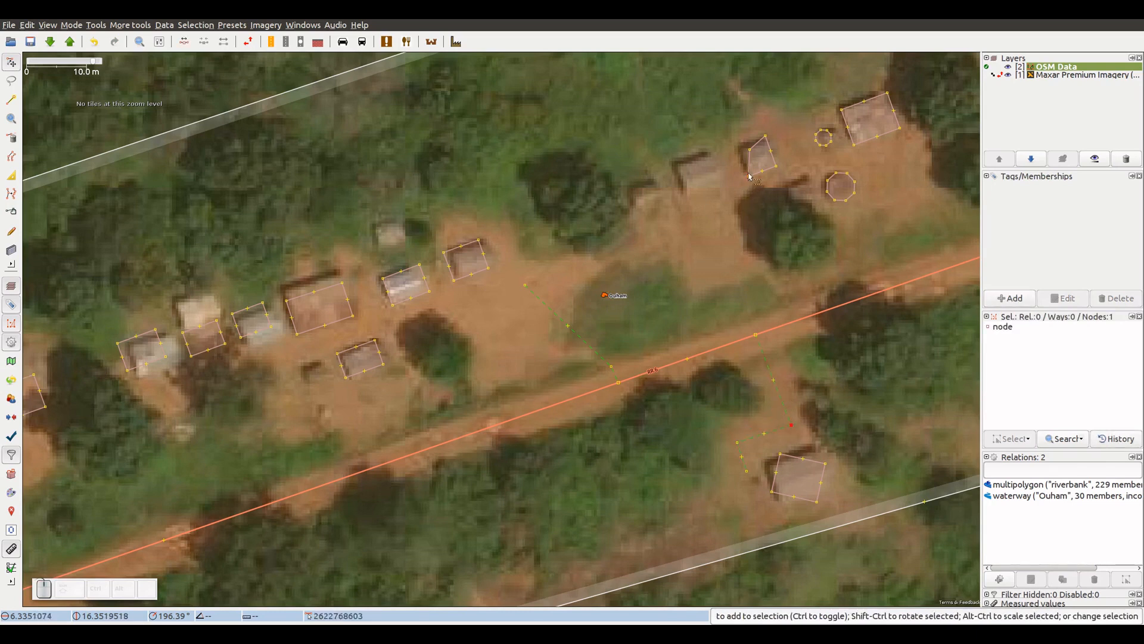
- Move the northwest corner of the misshapen northeastern building onto its roof corner, and shift the second large-scale western building outline north onto its pale roof
{"action": "left_click_drag", "start_coordinate": [750, 153], "coordinate": [738, 146]}
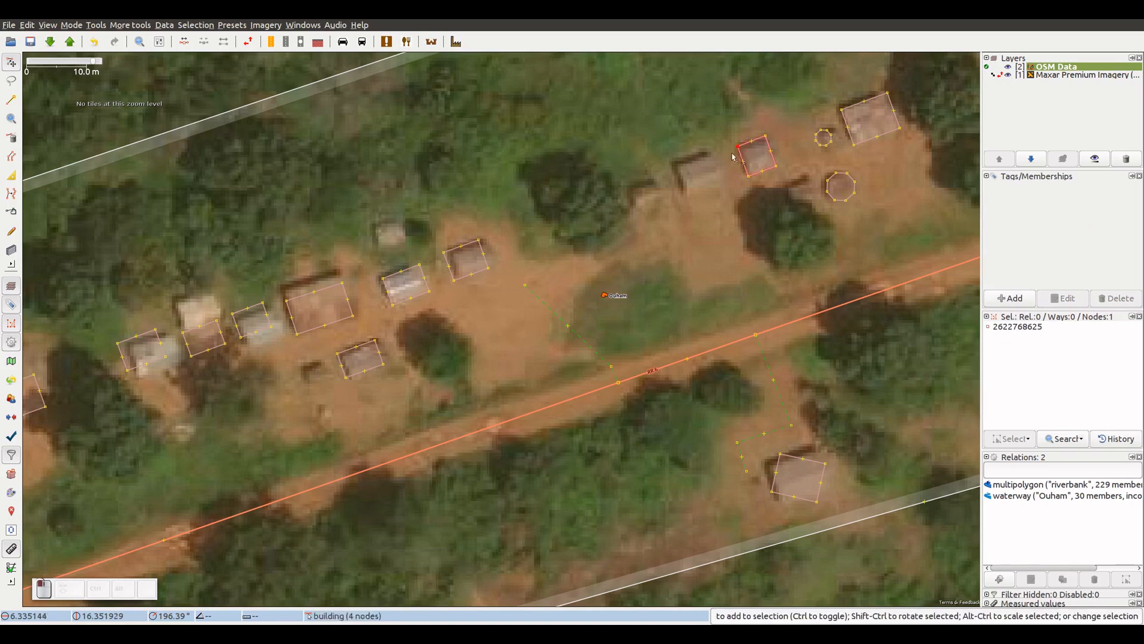
{"action": "left_click", "coordinate": [722, 179]}
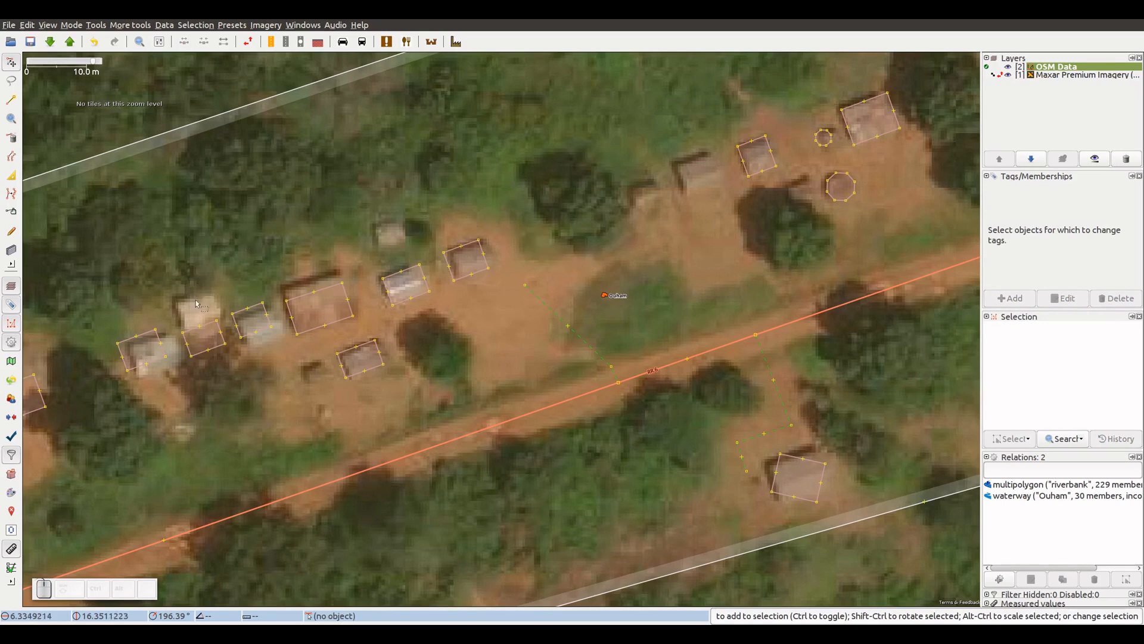
{"action": "left_click_drag", "start_coordinate": [209, 322], "coordinate": [205, 298]}
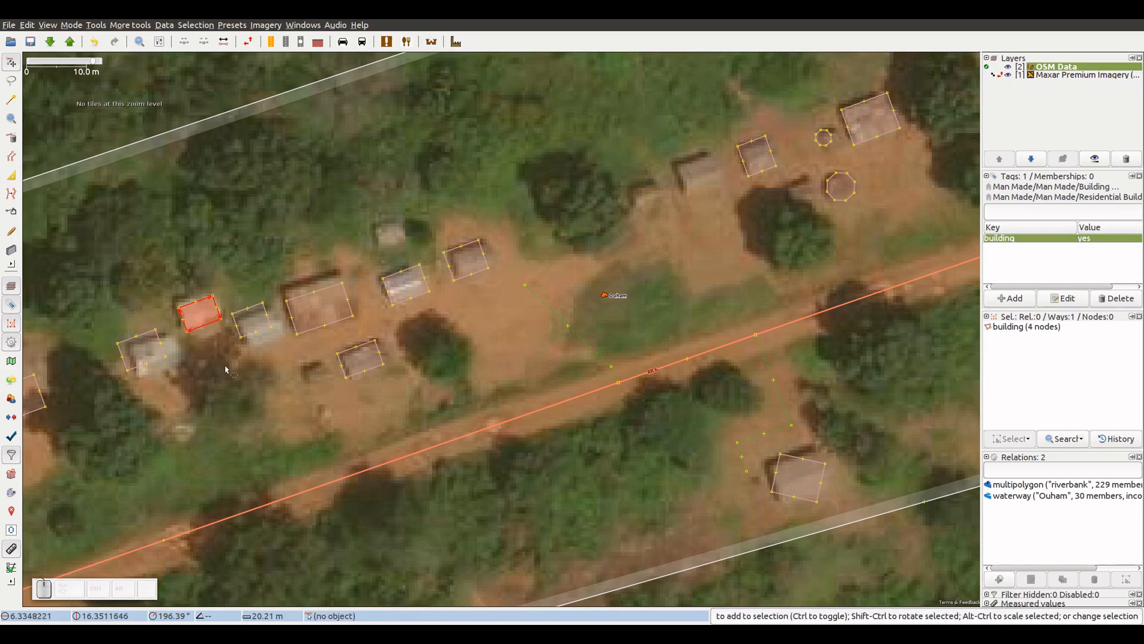
- Move the westernmost fully visible building and the misaligned one just west of the largest building together southeast onto their roofs
{"action": "left_click", "coordinate": [258, 364]}
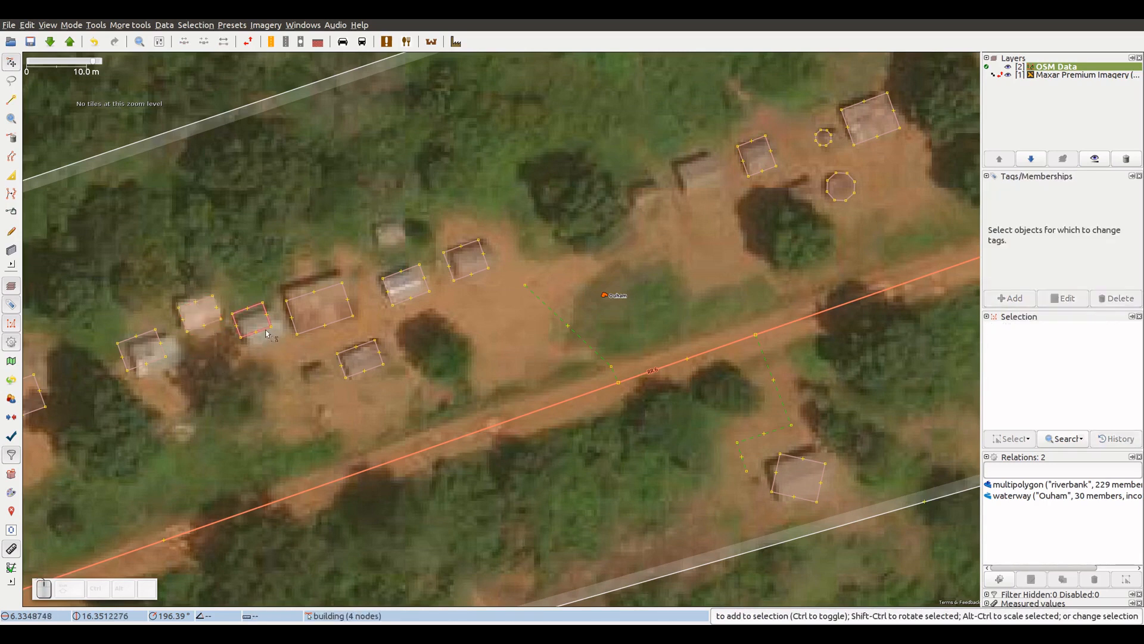
{"action": "left_click", "coordinate": [267, 334]}
{"action": "left_click", "coordinate": [156, 359], "text": "ctrl"}
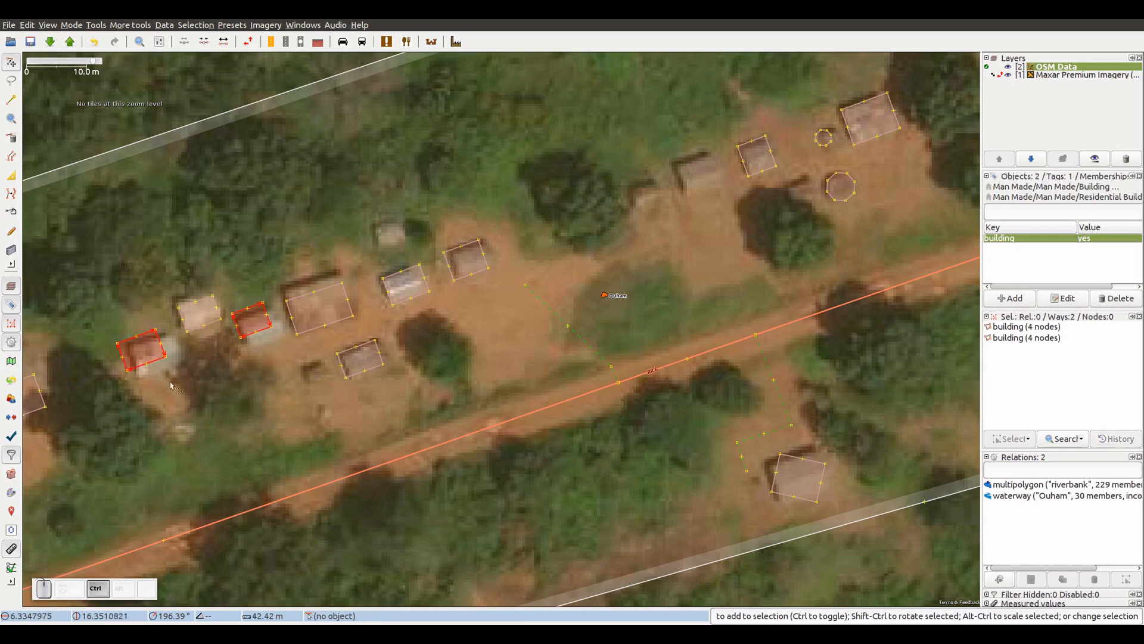
{"action": "left_click_drag", "start_coordinate": [266, 330], "coordinate": [275, 337]}
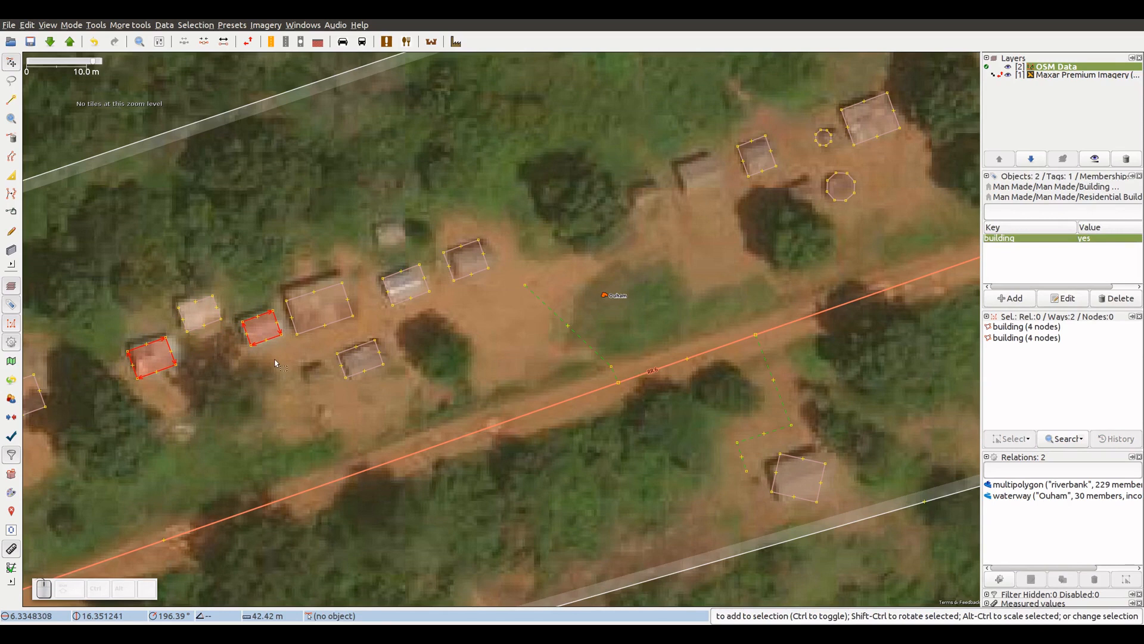
{"action": "left_click", "coordinate": [276, 363]}
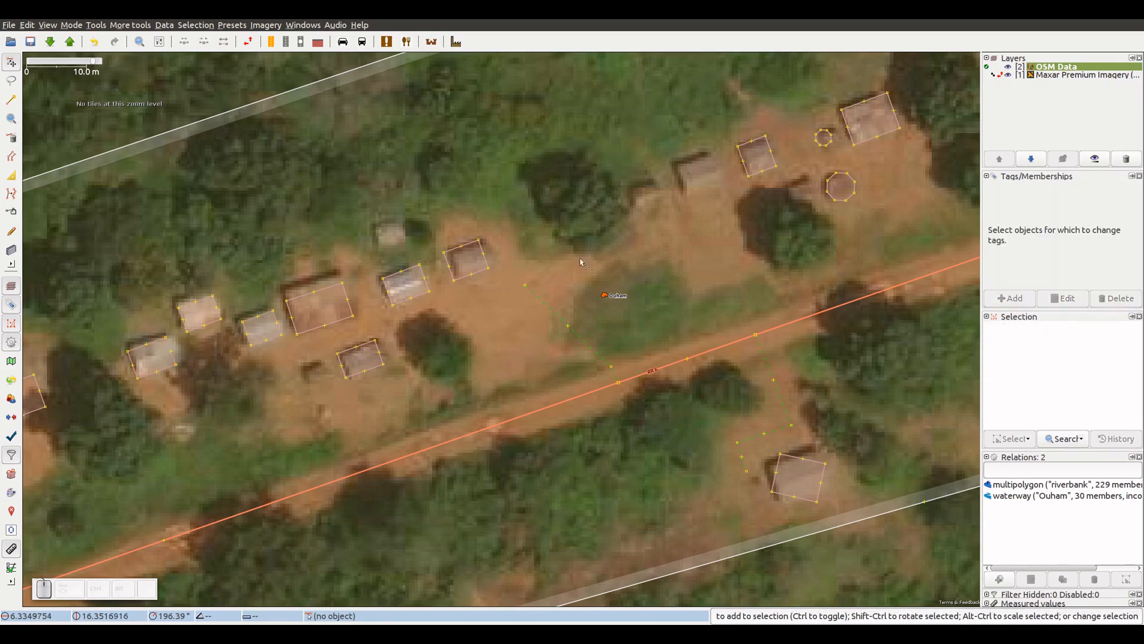
- Move the two northern corner nodes of the large western building together northwest to the roof's upper edge
{"action": "left_click", "coordinate": [342, 283]}
{"action": "left_click", "coordinate": [289, 299], "text": "ctrl"}
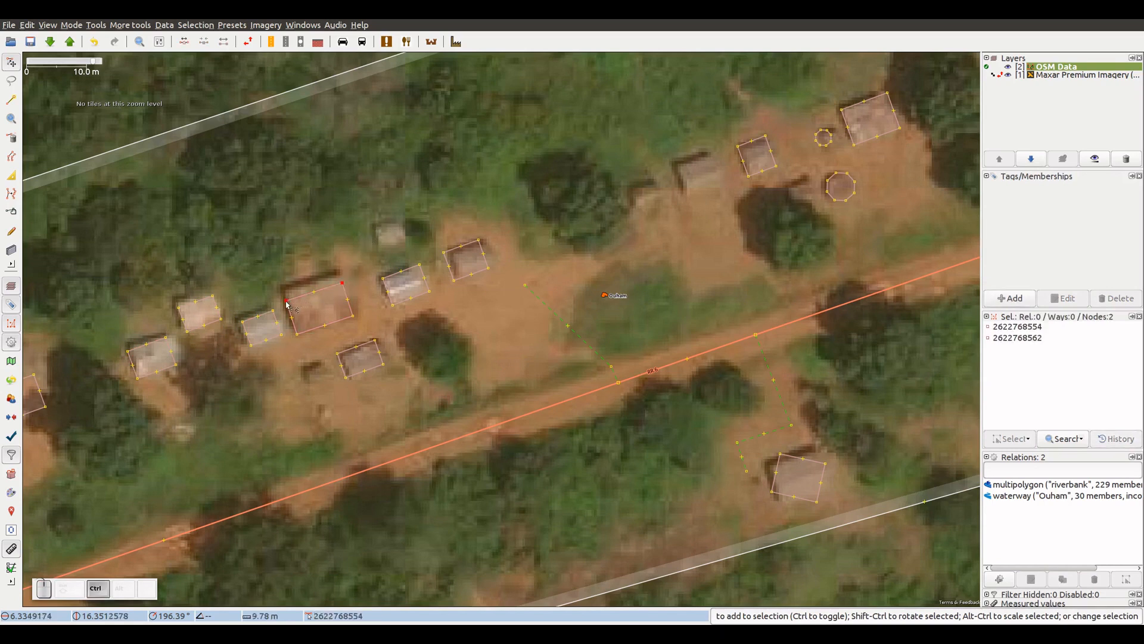
{"action": "left_click_drag", "start_coordinate": [289, 299], "coordinate": [283, 291]}
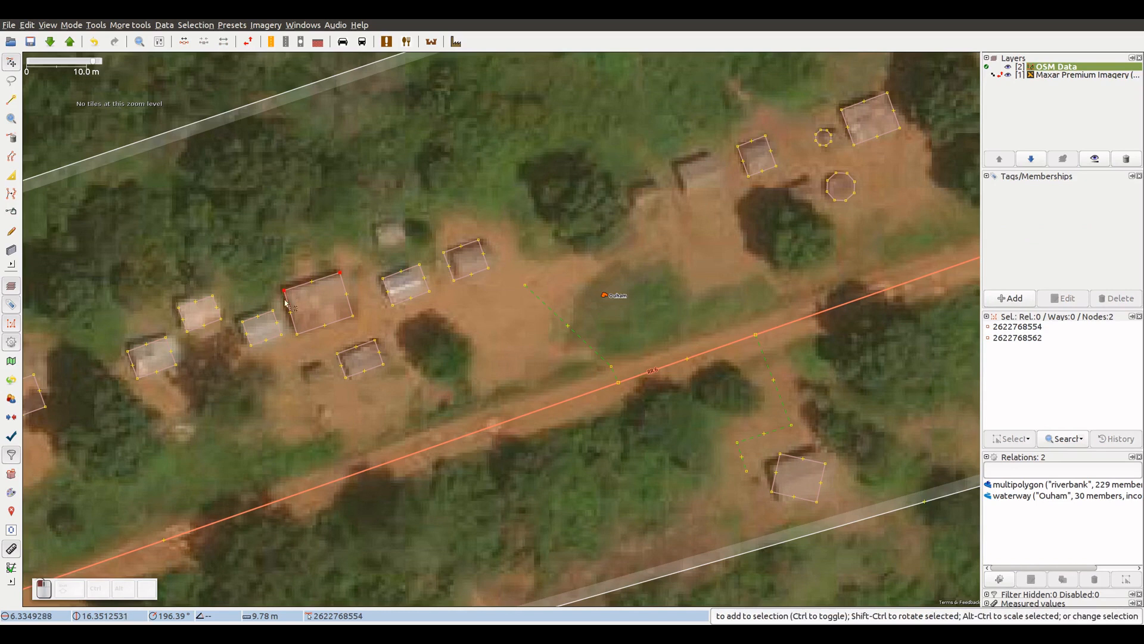
{"action": "left_click", "coordinate": [365, 286]}
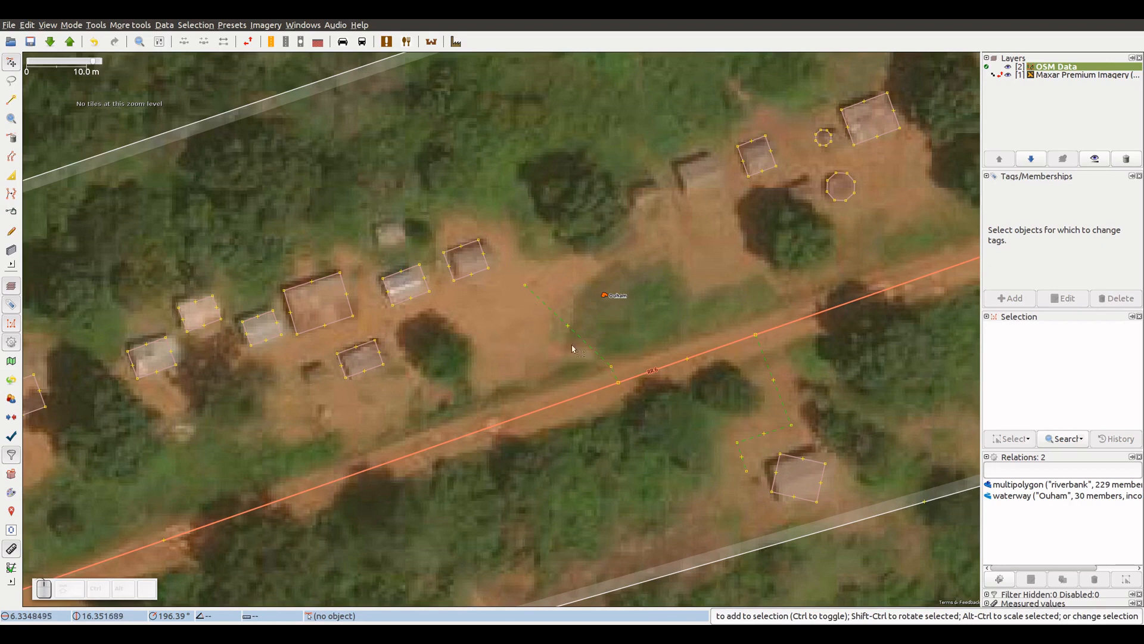
- Move the bend of the path north of the road southwest into the bare ground, and clear the selection
{"action": "left_click_drag", "start_coordinate": [567, 329], "coordinate": [539, 341]}
{"action": "left_click", "coordinate": [492, 351]}
{"action": "left_click", "coordinate": [514, 358]}
- Rotate the building south of the road counterclockwise to match its roof in the imagery, and clear the selection
{"action": "left_click", "coordinate": [804, 504]}
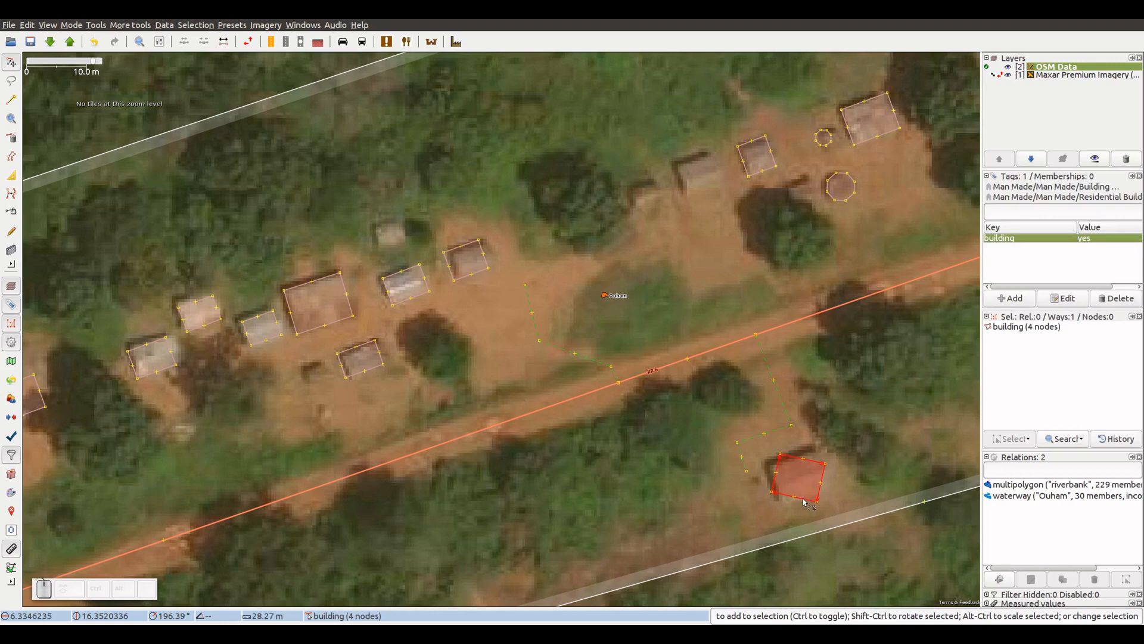
{"action": "key", "text": "shift+ctrl"}
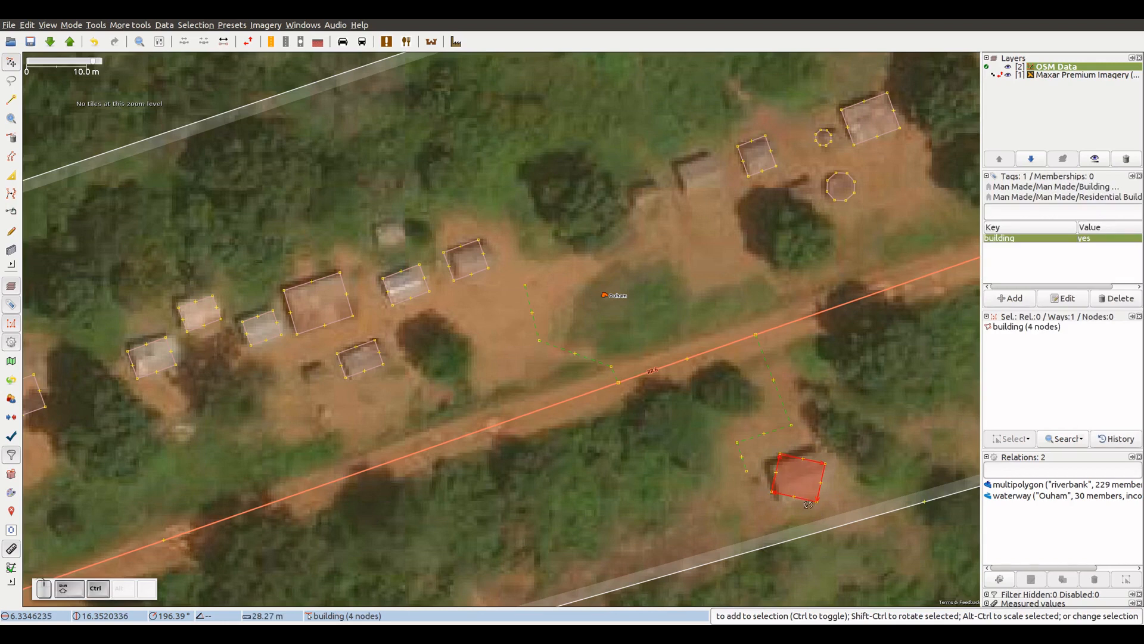
{"action": "left_click_drag", "start_coordinate": [808, 505], "coordinate": [808, 505]}
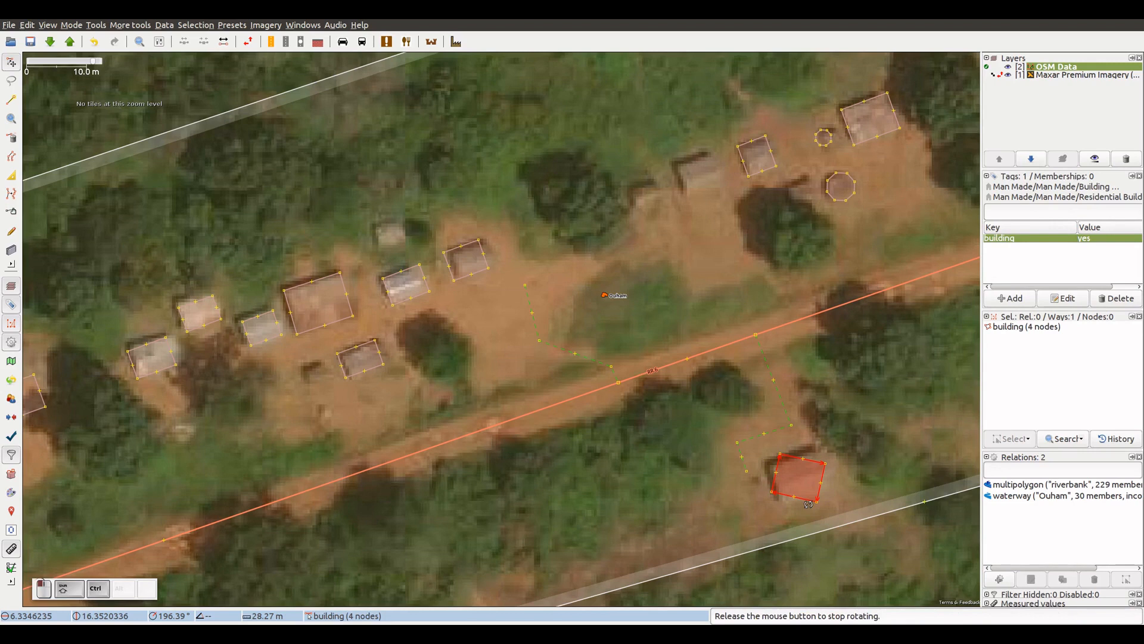
{"action": "left_click_drag", "start_coordinate": [809, 505], "coordinate": [818, 496]}
{"action": "left_click", "coordinate": [639, 489]}
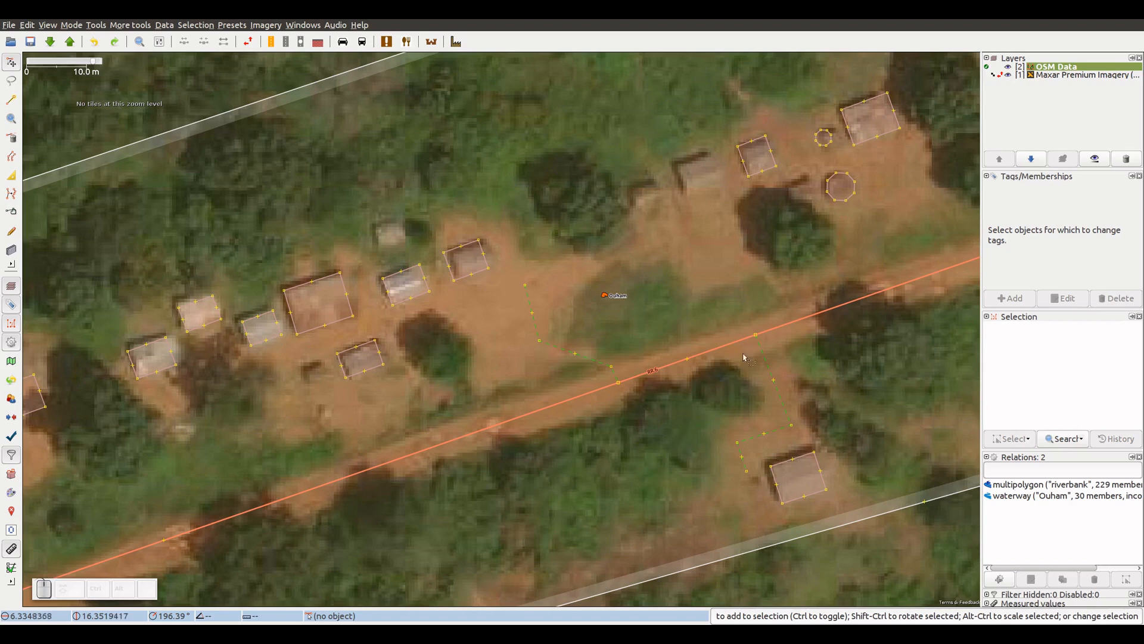
- Scale down the larger round hut in the northeast to fit its roof in the imagery, and clear the selection
{"action": "left_click", "coordinate": [852, 200]}
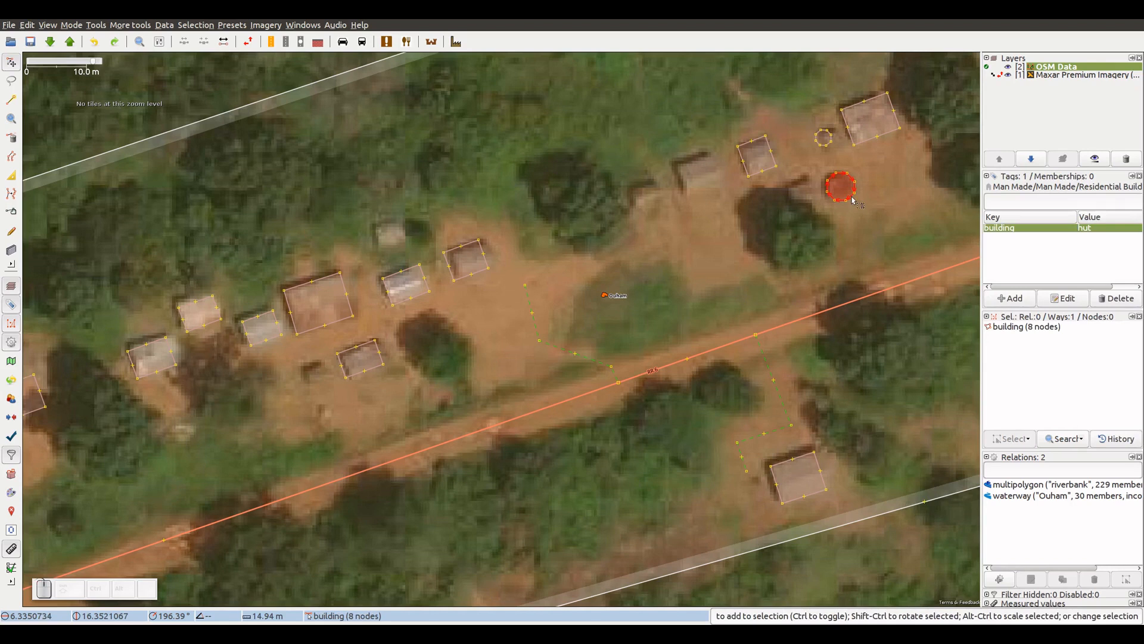
{"action": "key", "text": "ctrl+alt"}
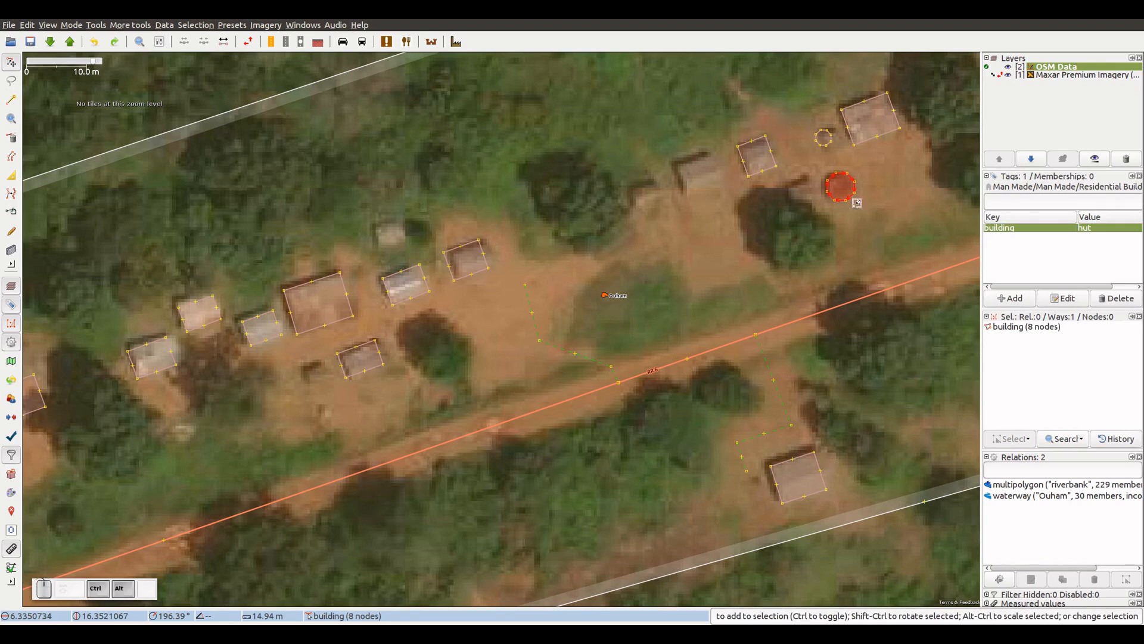
{"action": "mouse_move", "coordinate": [857, 202]}
{"action": "left_mouse_down"}
{"action": "mouse_move", "coordinate": [863, 212]}
{"action": "mouse_move", "coordinate": [850, 198]}
{"action": "left_mouse_up"}
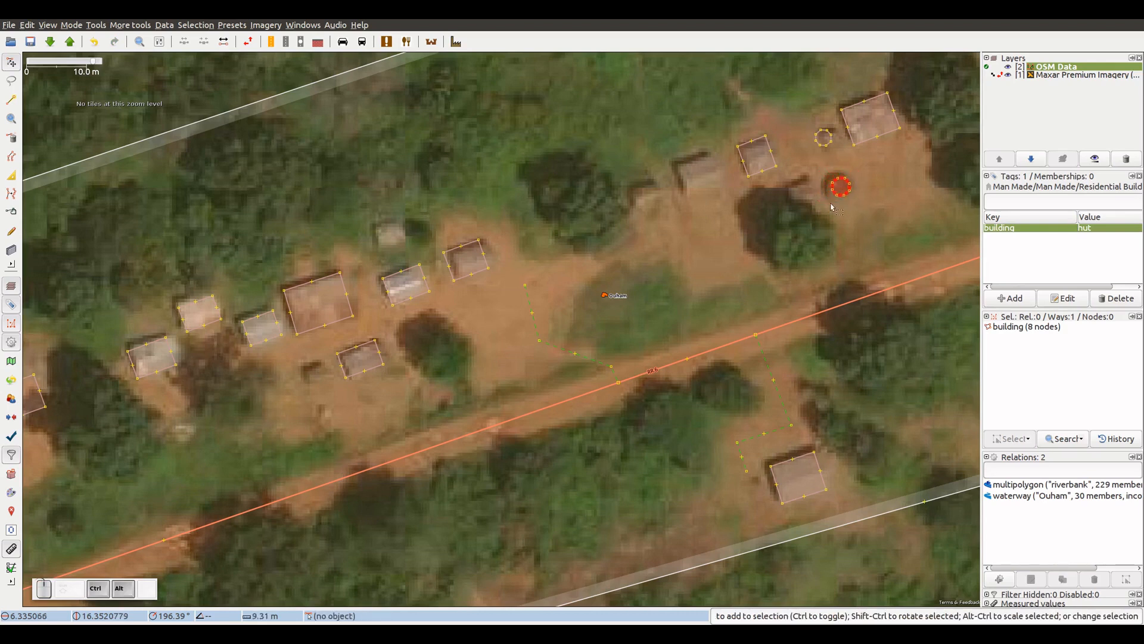
{"action": "left_click", "coordinate": [568, 459]}
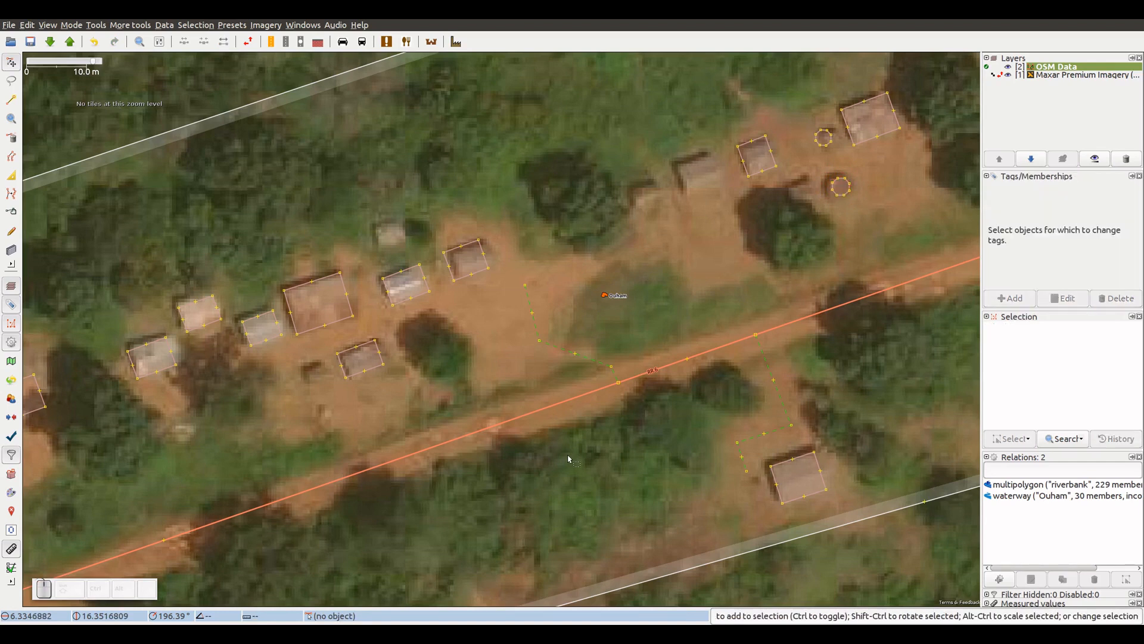